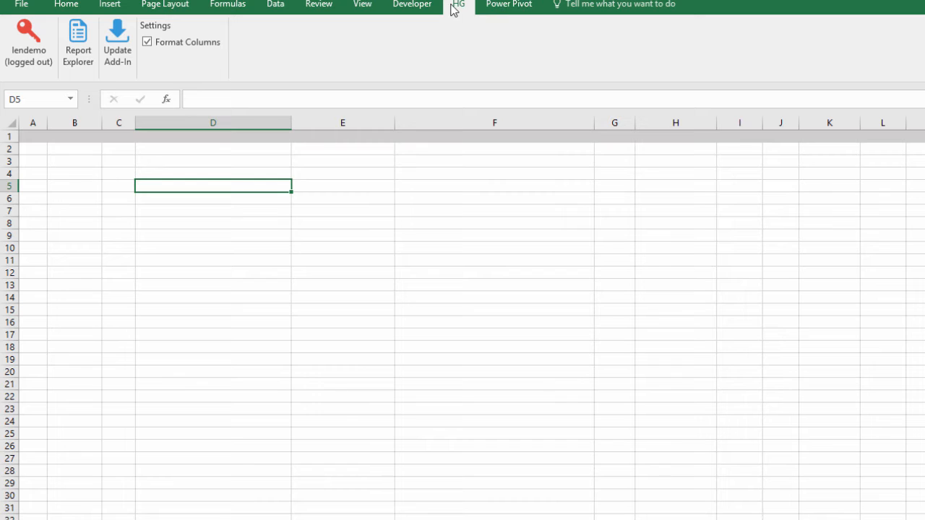
Log in to the Hygrid.io service by entering the account password for the prefilled user
left_click(32, 40)
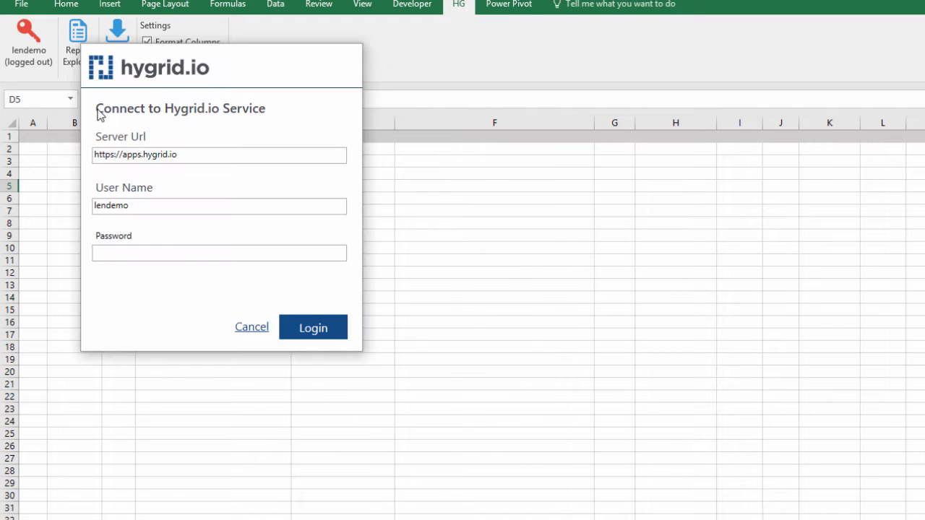
left_click(129, 254)
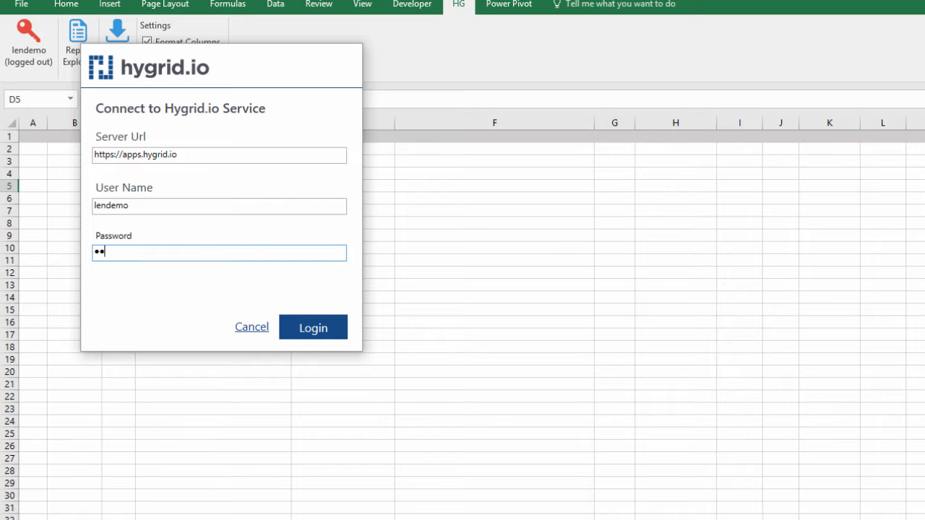
type("•••••••••••••")
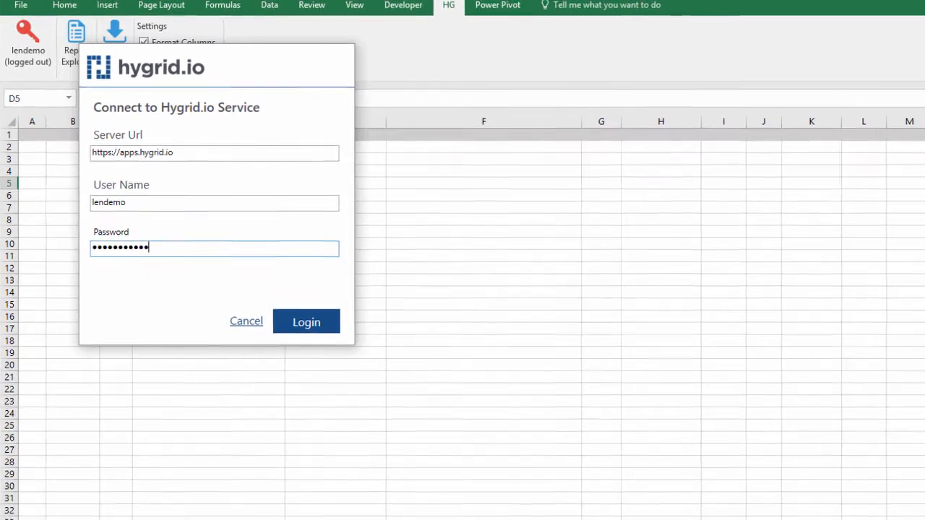
key("Return")
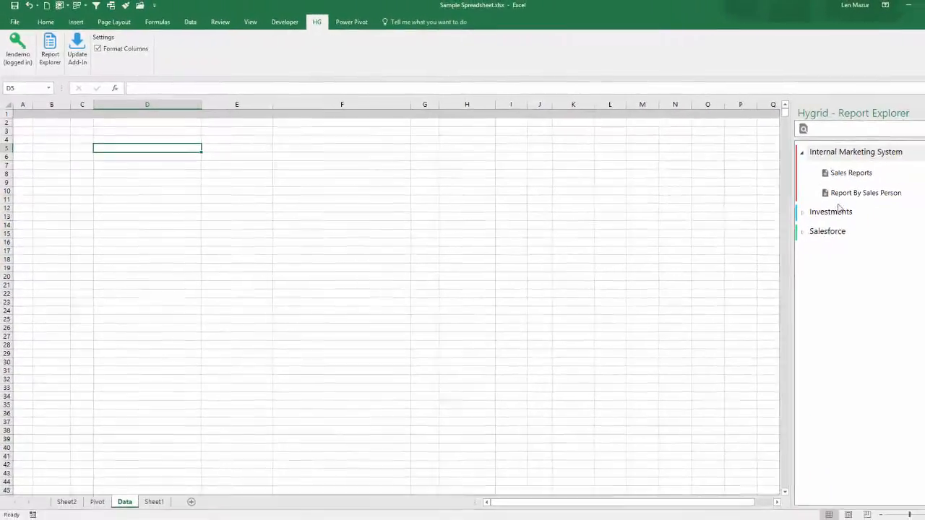
Expand the Investments and Salesforce report groups and open the Report By Sales Person parameters
left_click(801, 208)
left_click(798, 243)
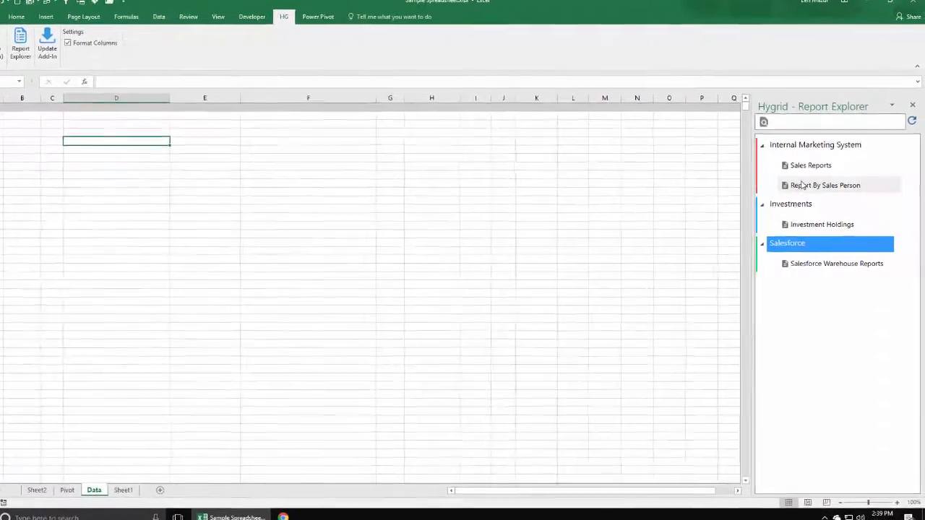
left_click(802, 186)
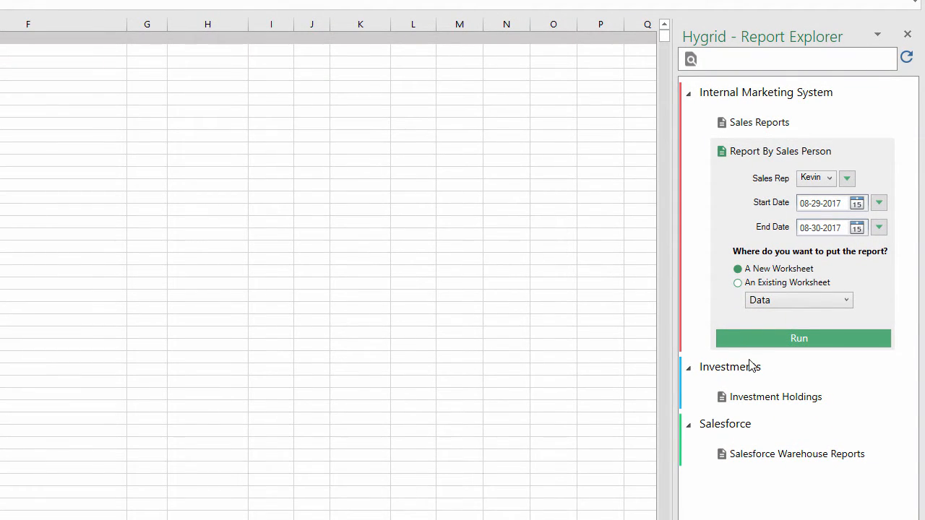
Search the reports for "invest" and run the Investment Holdings report into the existing Data worksheet
left_click(735, 56)
type("invest")
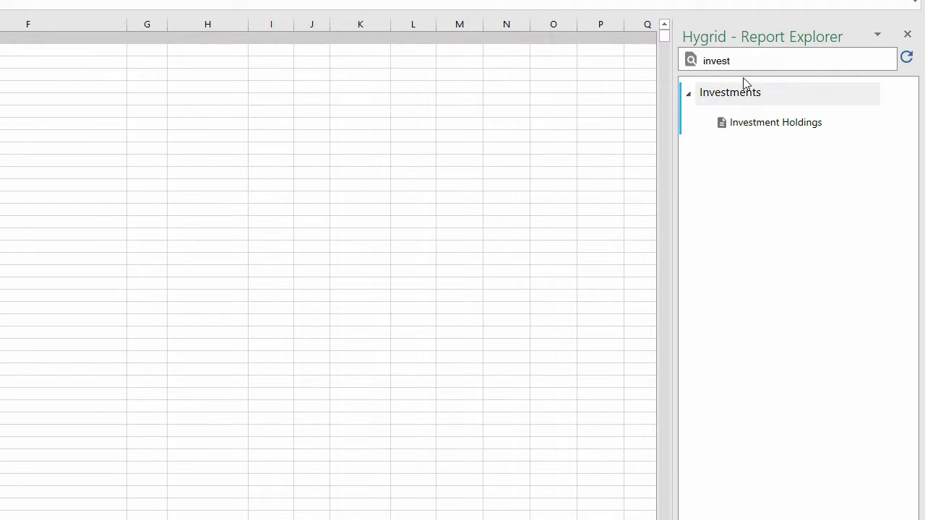
left_click(772, 126)
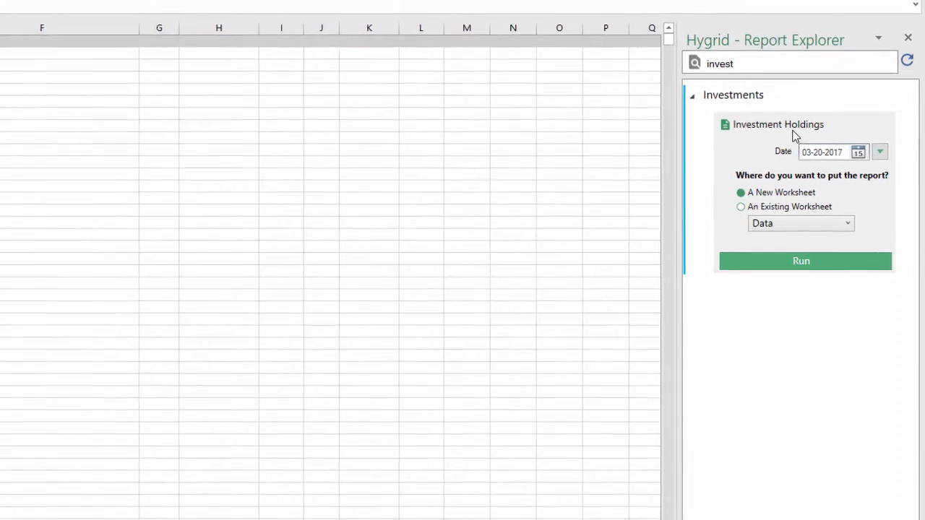
left_click(801, 211)
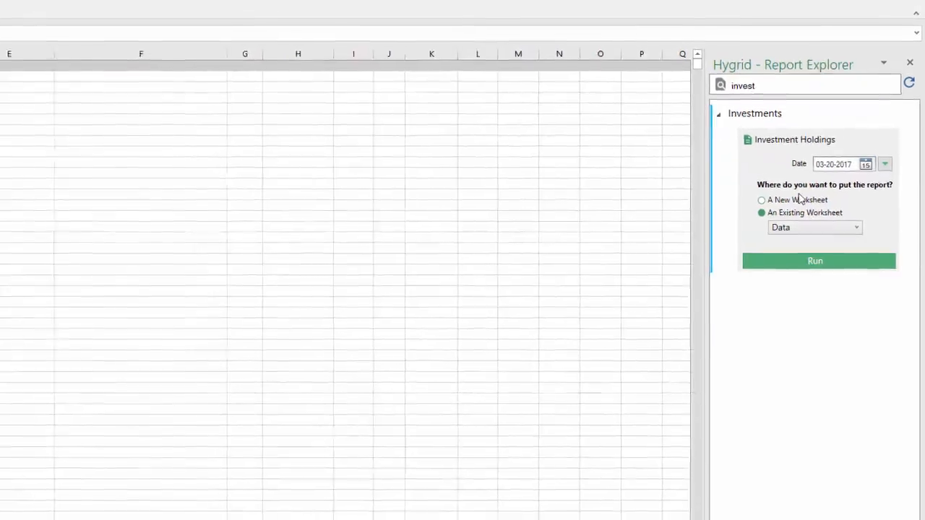
left_click(802, 263)
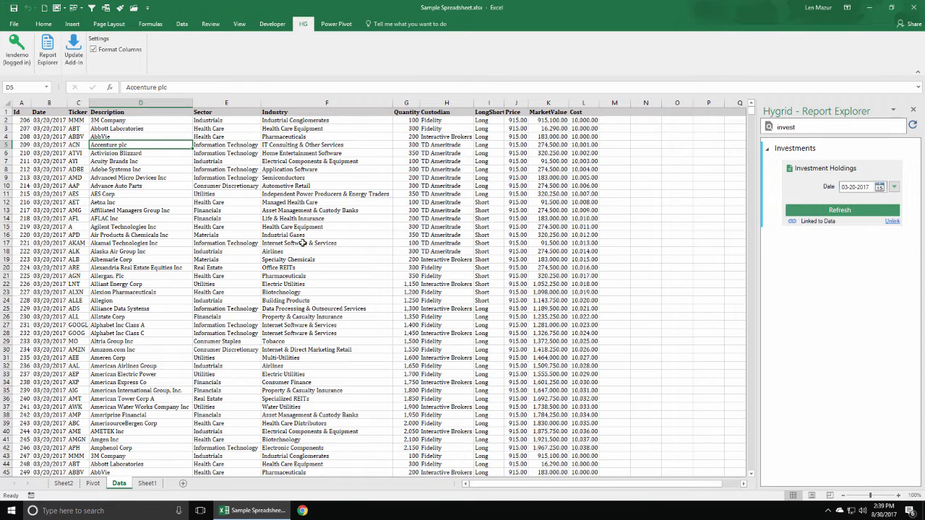
With the Pivot sheet displayed, set the linked Investment Holdings report's date to 04-01-2017 and refresh it
left_click(93, 484)
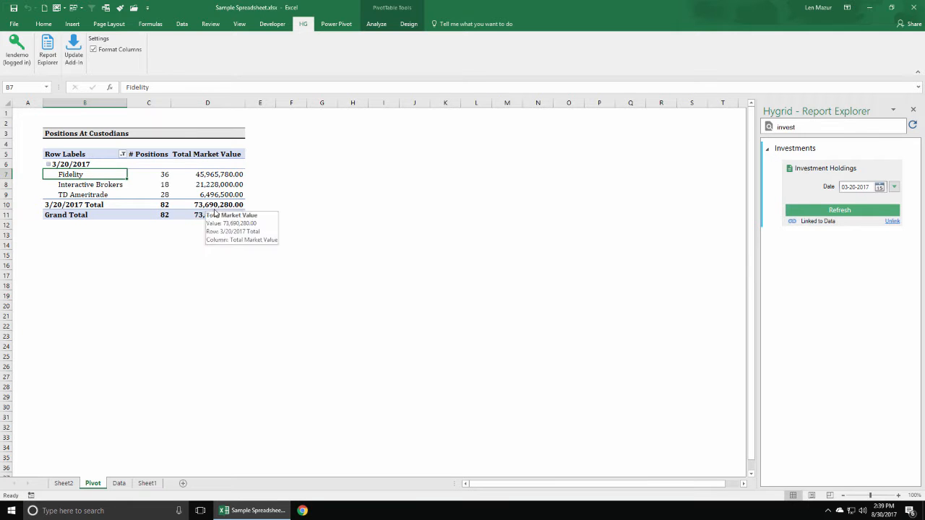
left_click(880, 187)
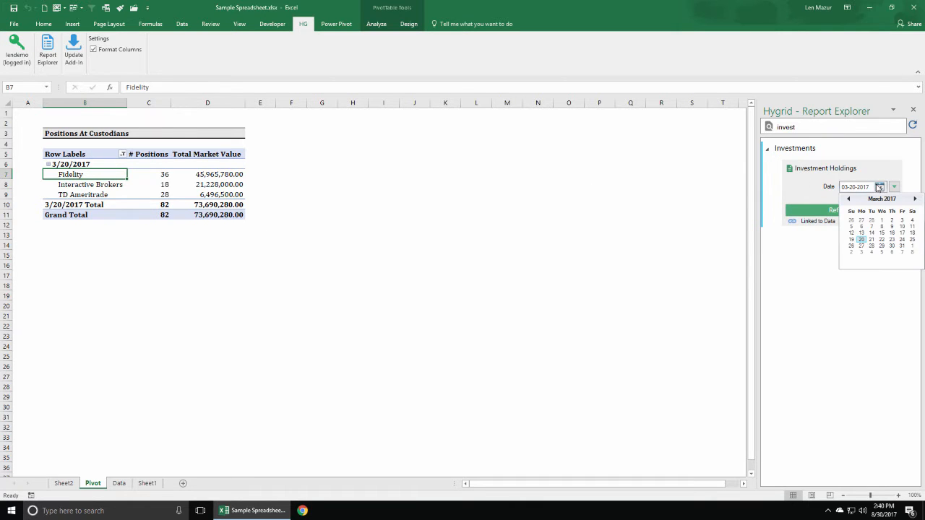
left_click(911, 239)
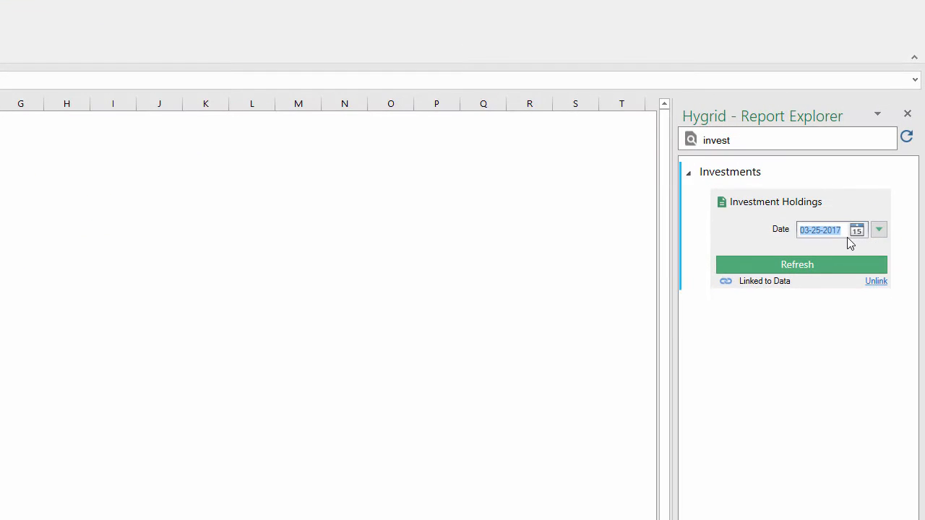
left_click(865, 237)
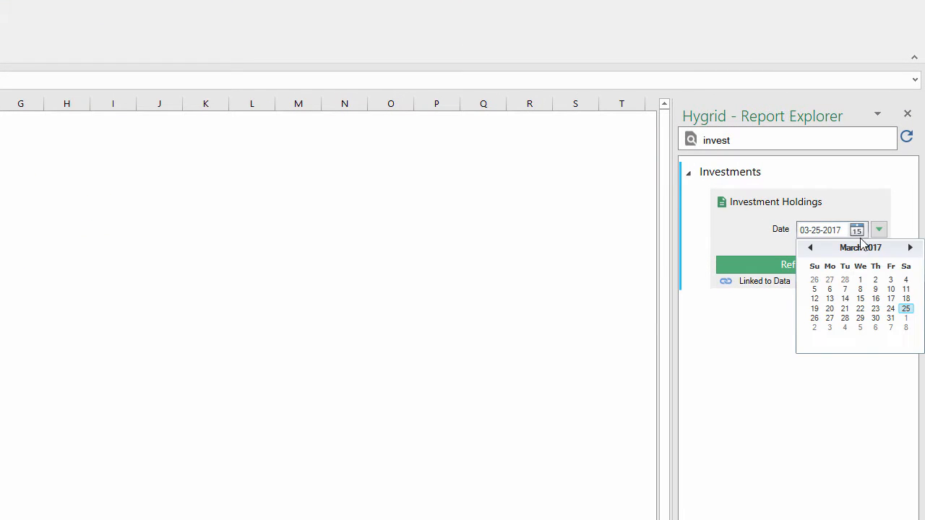
left_click(904, 320)
left_click(799, 264)
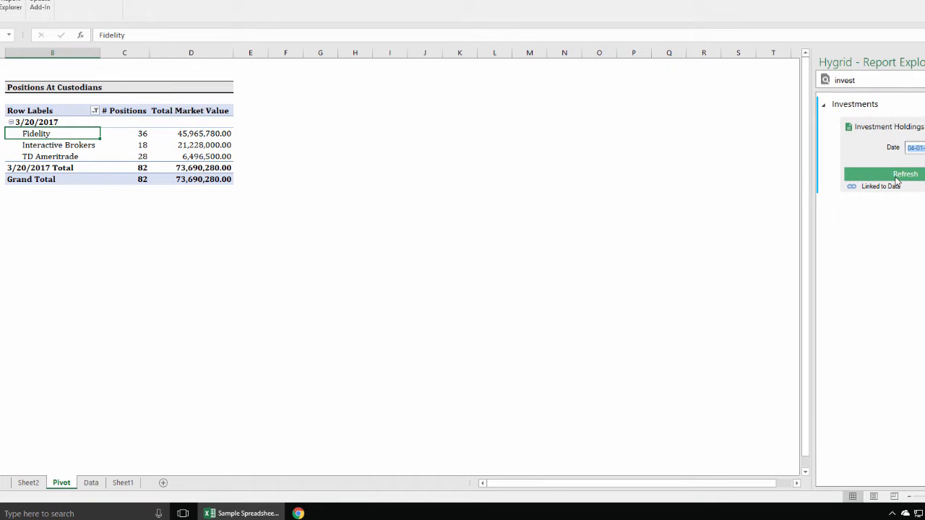
left_click(896, 178)
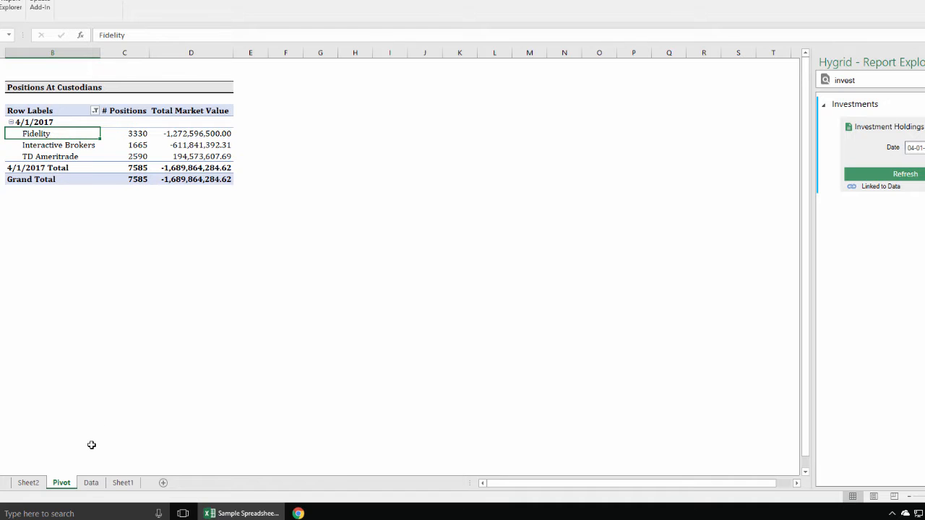
Review the refreshed holdings on the Data sheet and expand the Investments and Salesforce report groups for Sheet1
left_click(91, 482)
left_click(106, 53)
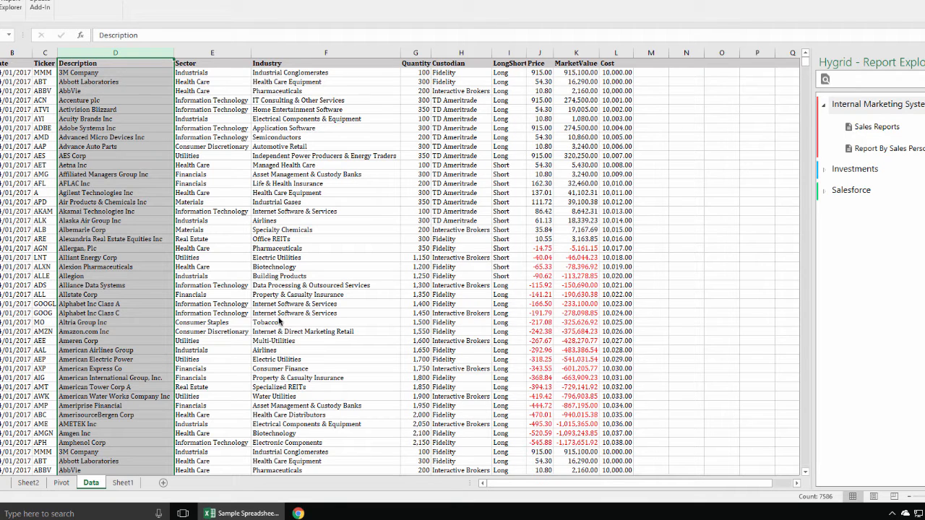
left_click(123, 483)
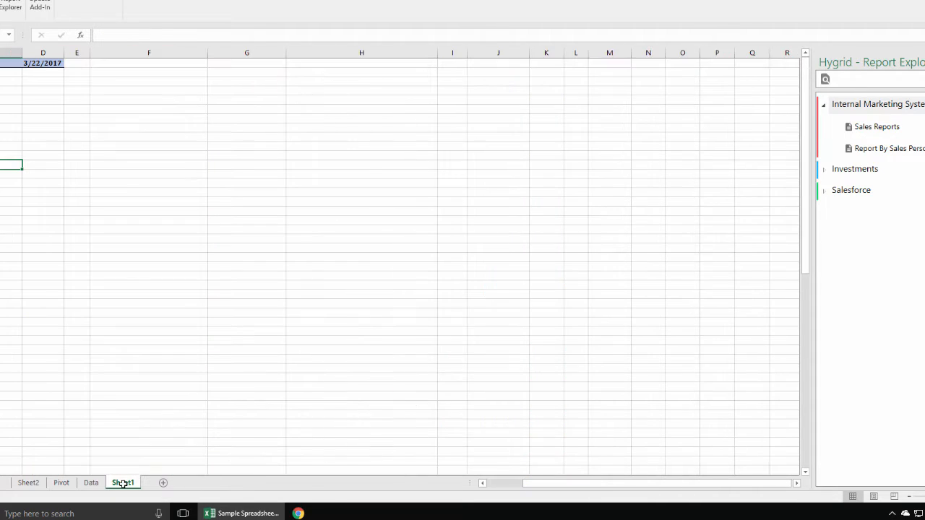
left_click(856, 171)
left_click(854, 209)
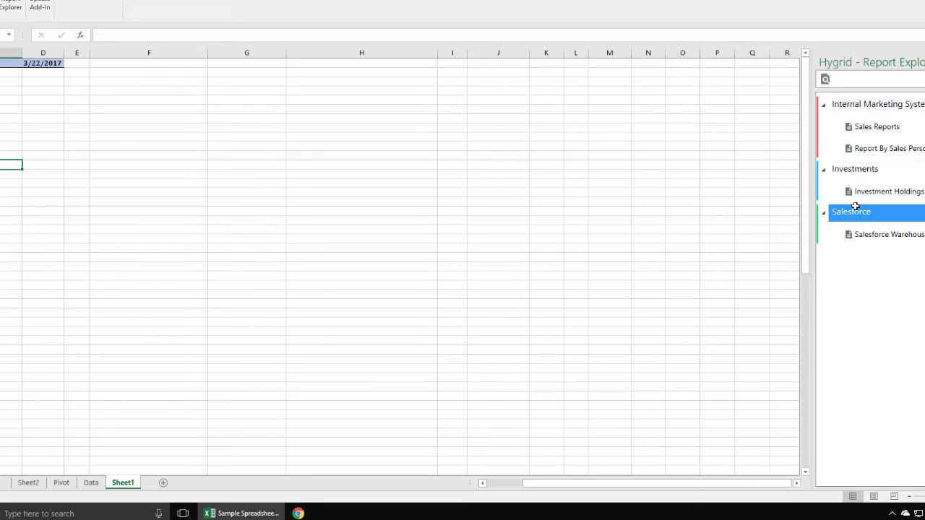
left_click(870, 192)
Enter the formula =HG_InvestmentHoldings(D1) in cell C2 of Sheet1, using cell D1 as its Date argument
left_click(14, 135)
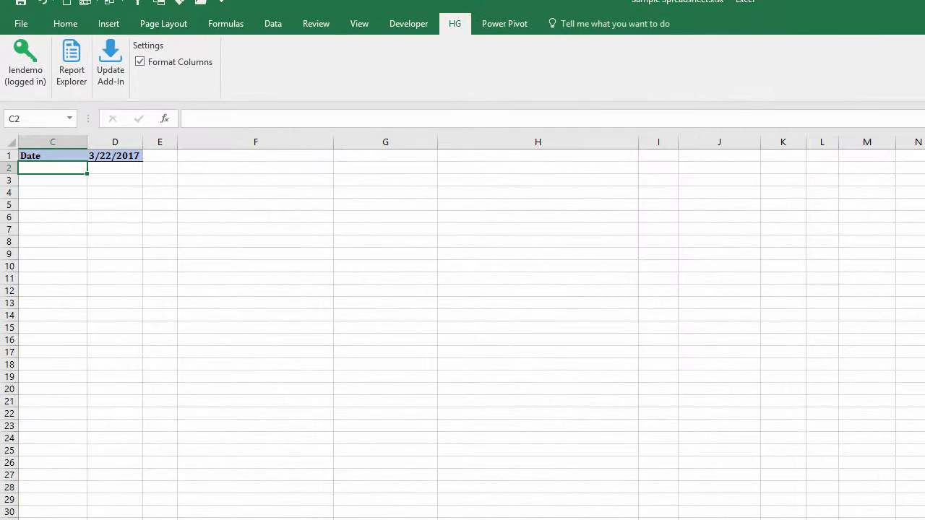
type("=hg")
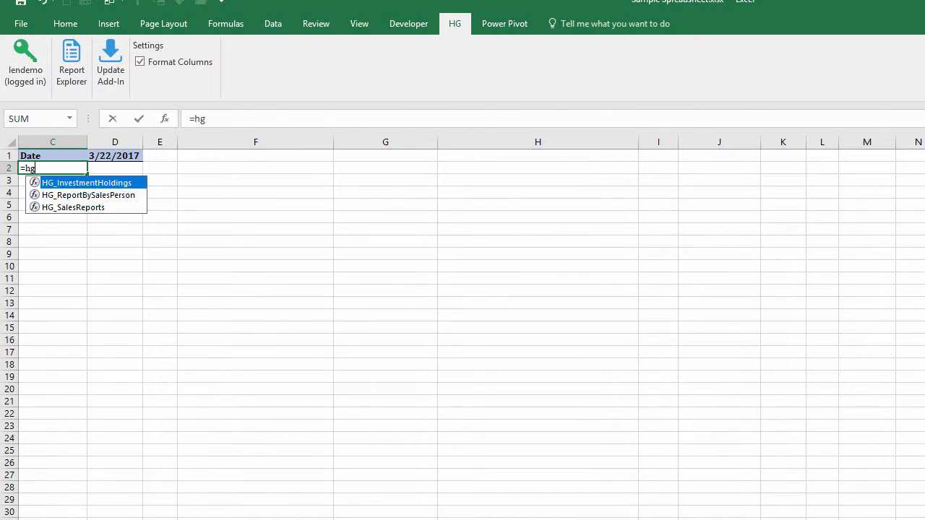
key("Tab")
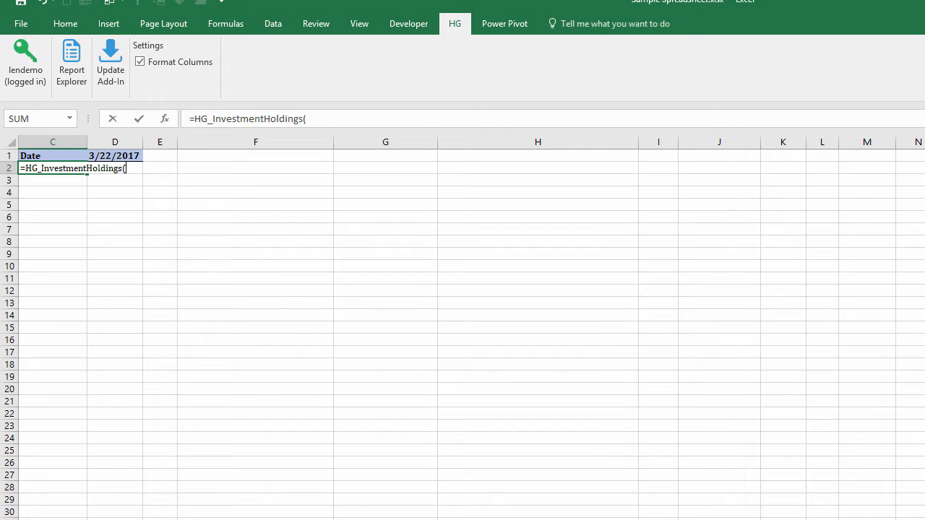
key("Up")
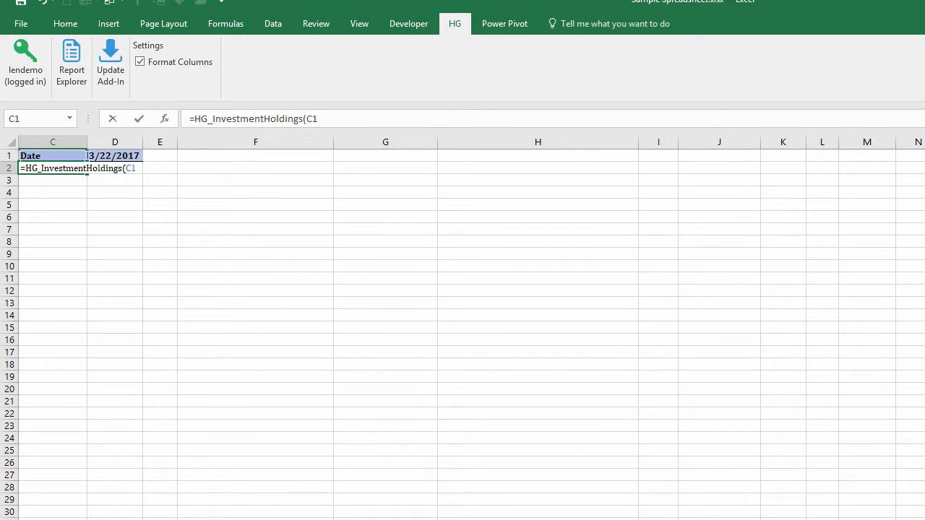
key("BackSpace")
key("BackSpace")
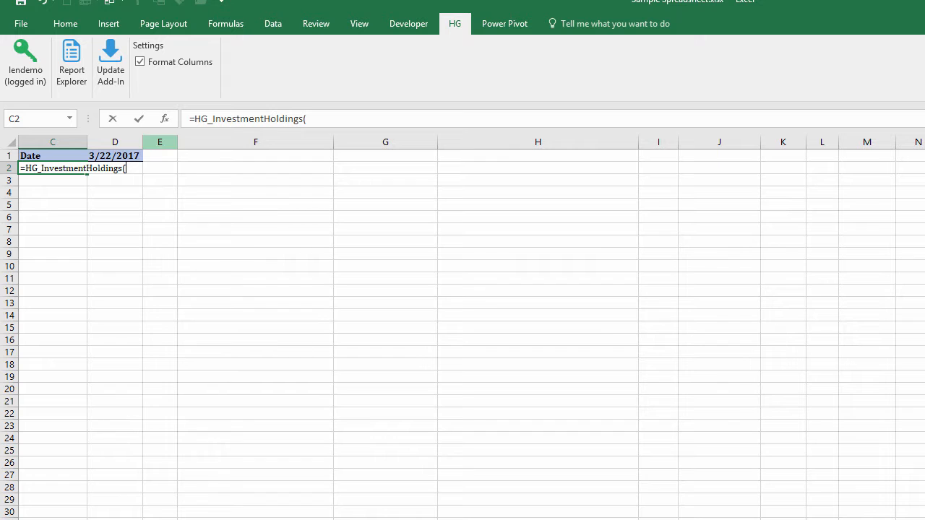
left_click(164, 118)
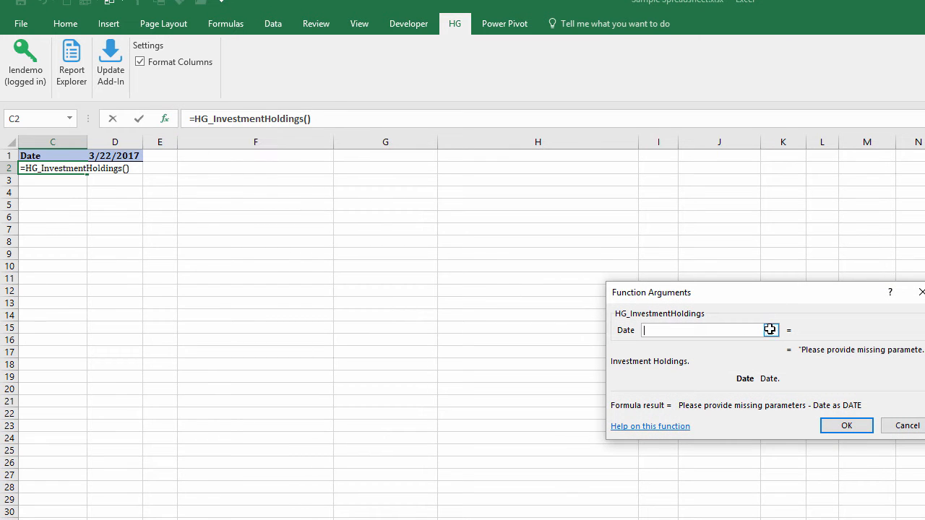
left_click(770, 329)
left_click(127, 157)
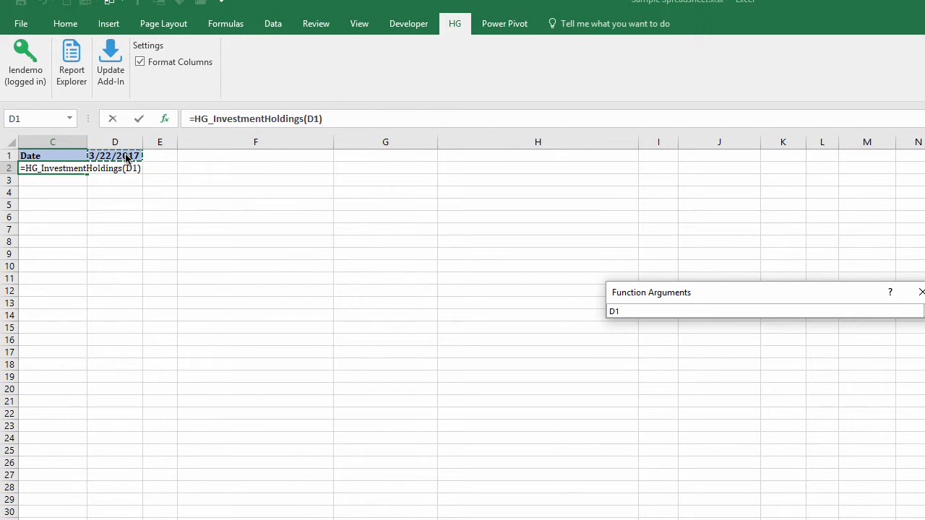
key("Return")
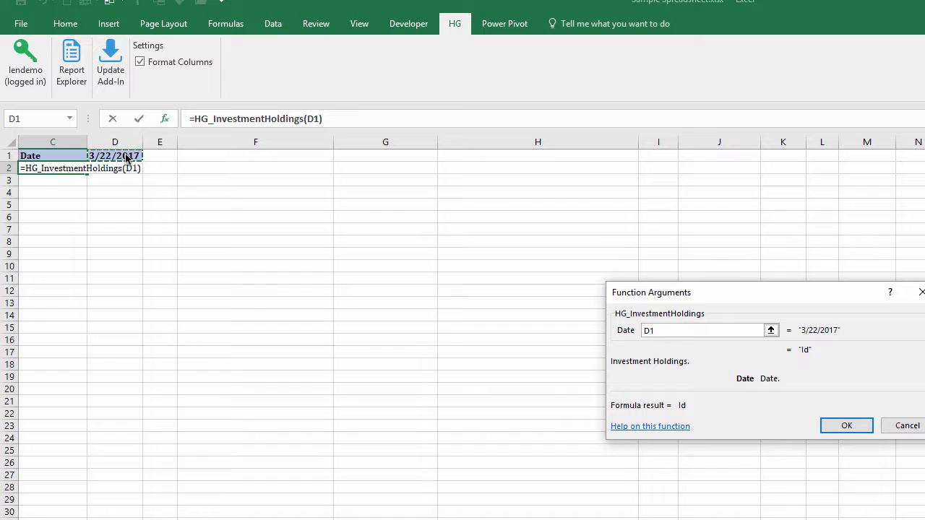
left_click(822, 425)
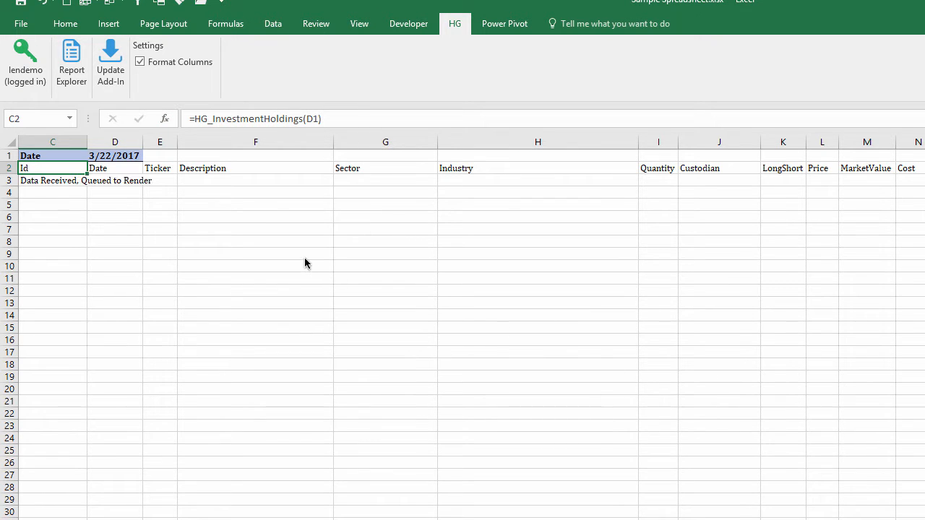
Change the report date in cell D1 to 3/21/2017
left_click(126, 157)
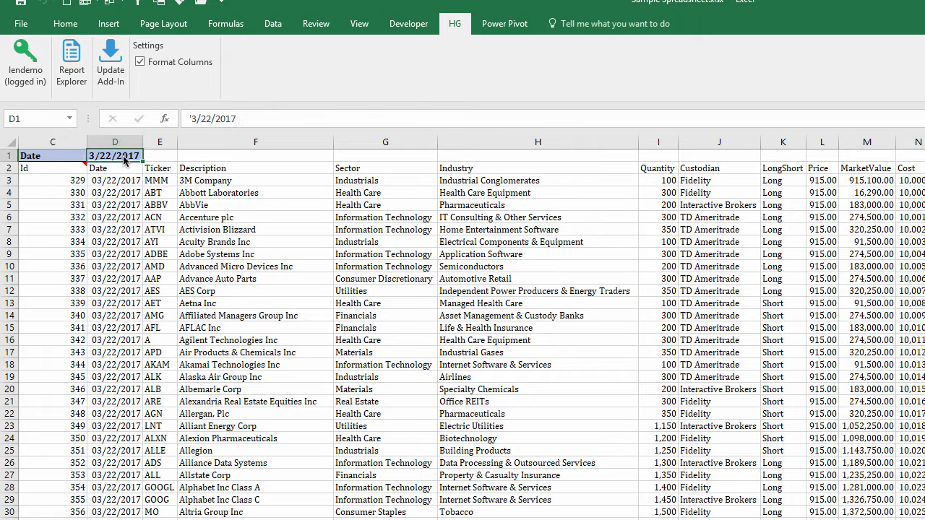
double_click(207, 120)
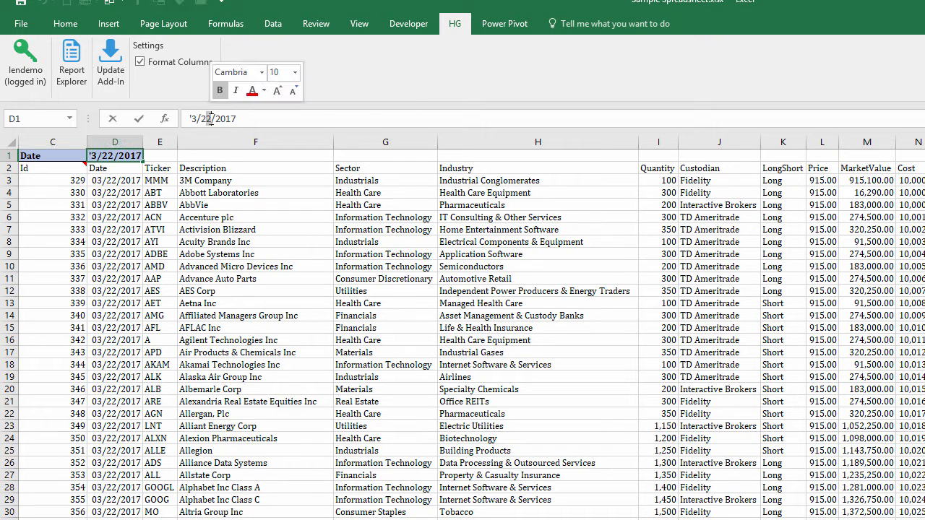
type("21")
key("Return")
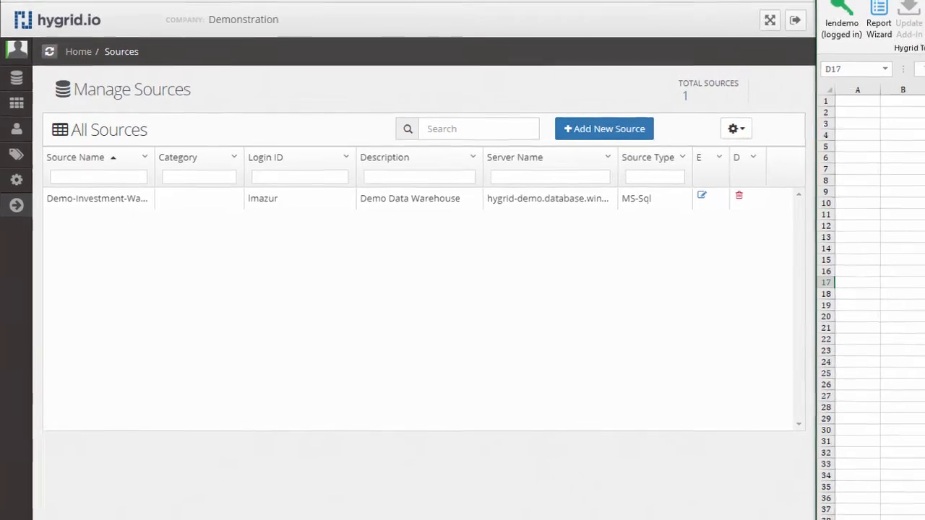
Switch to SQL Server Management Studio, expand the dbo.InvestmentHoldings table to examine its columns, and run the existing top 1000 query on it
left_click(456, 518)
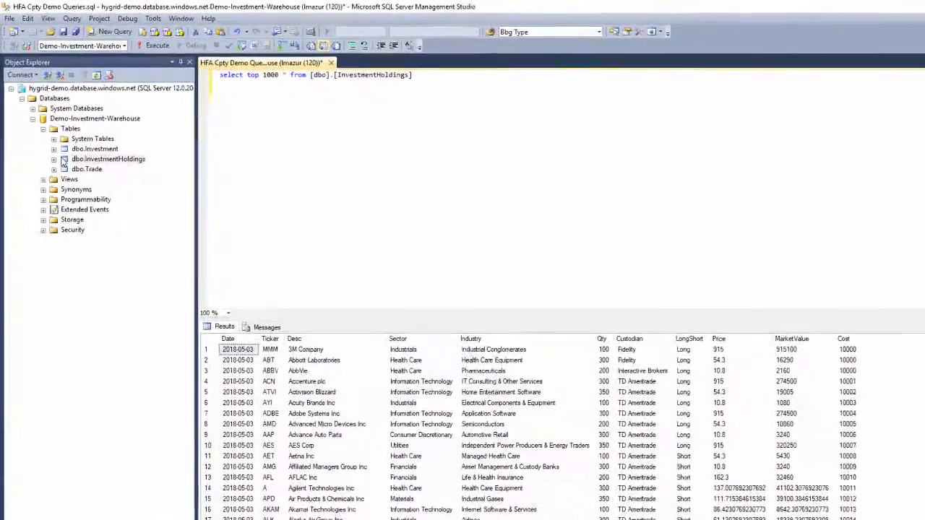
left_click(63, 160)
left_click(54, 160)
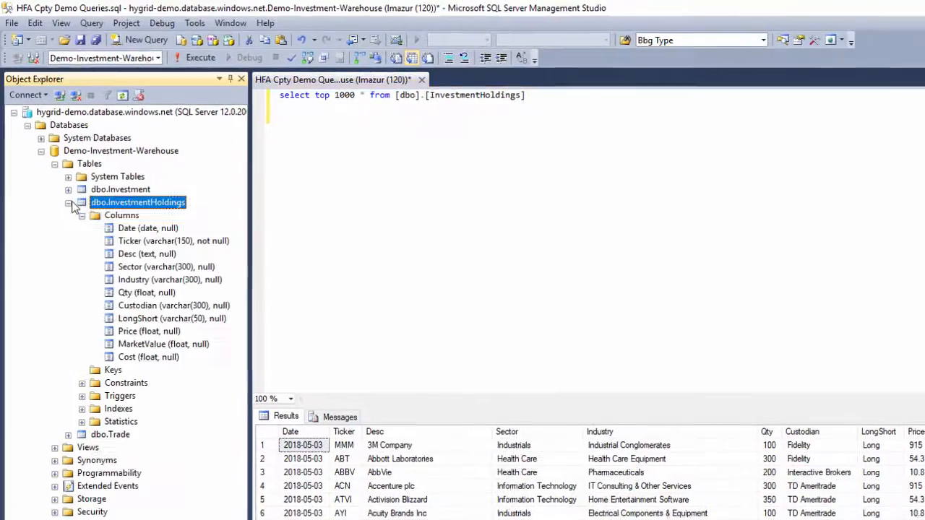
left_click(347, 164)
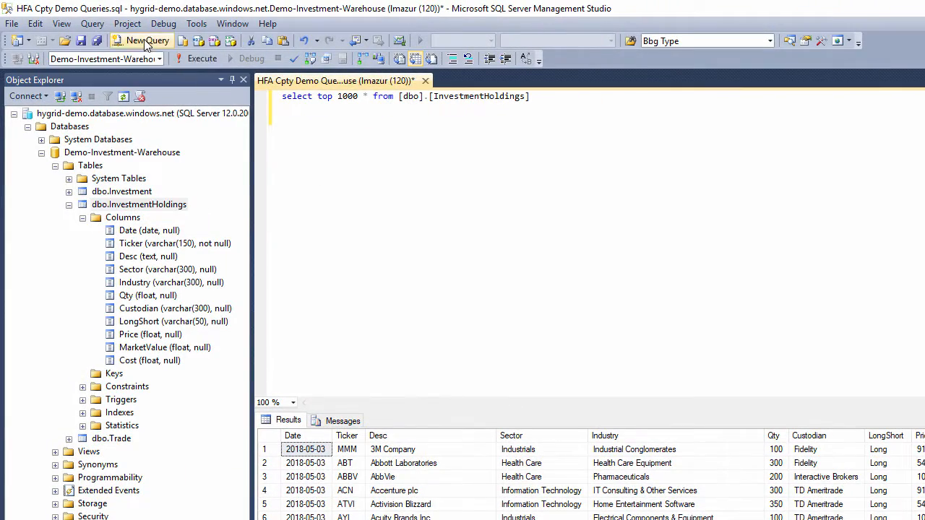
key("F5")
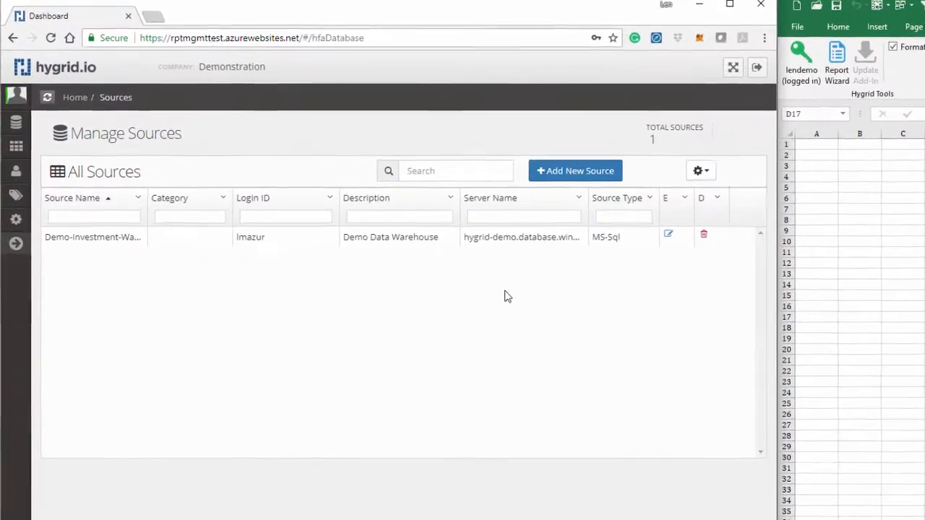
Switch to the Hygrid web dashboard, examine the source type options of the Demo-Investment-Warehouse source, and test its connection
mouse_move(16, 129)
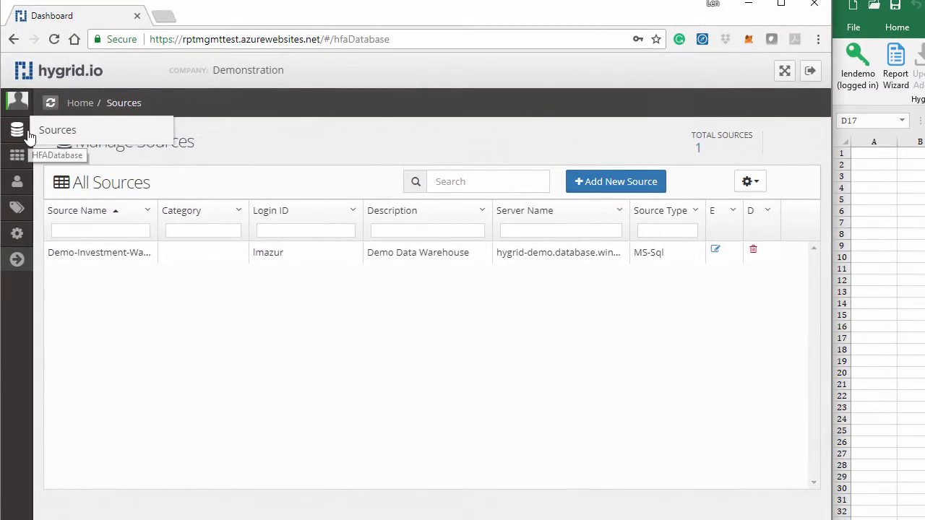
mouse_move(15, 153)
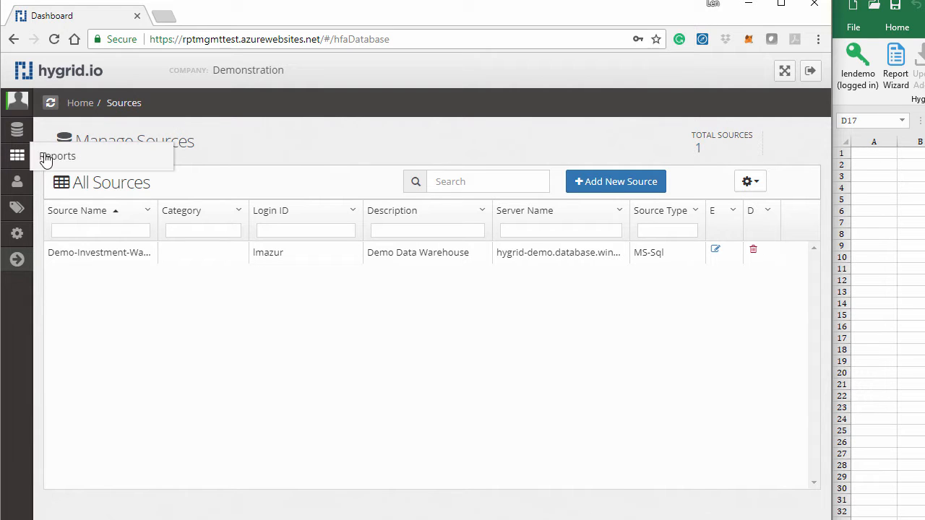
mouse_move(17, 185)
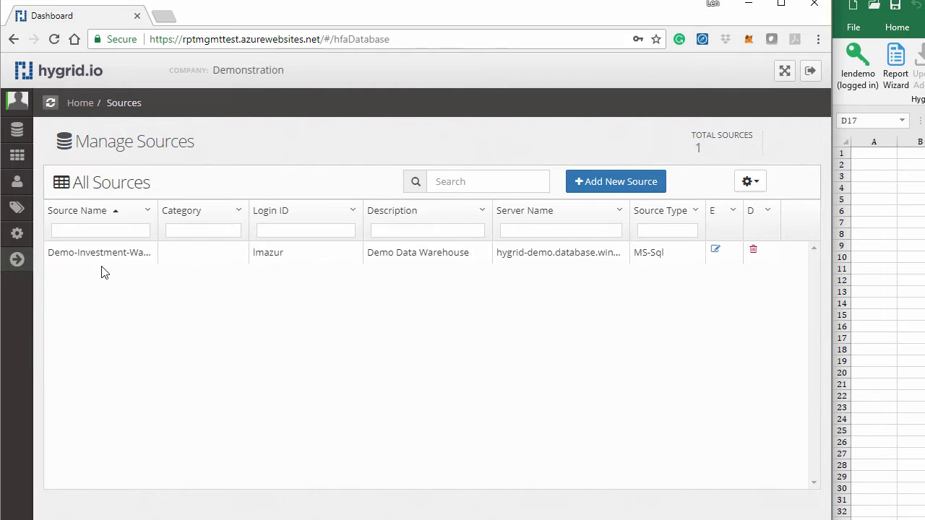
left_click(714, 249)
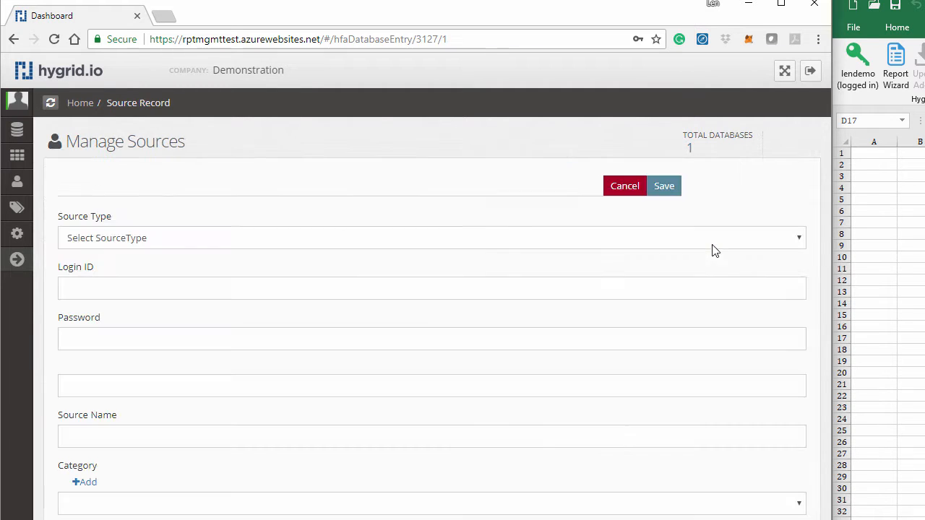
left_click(180, 239)
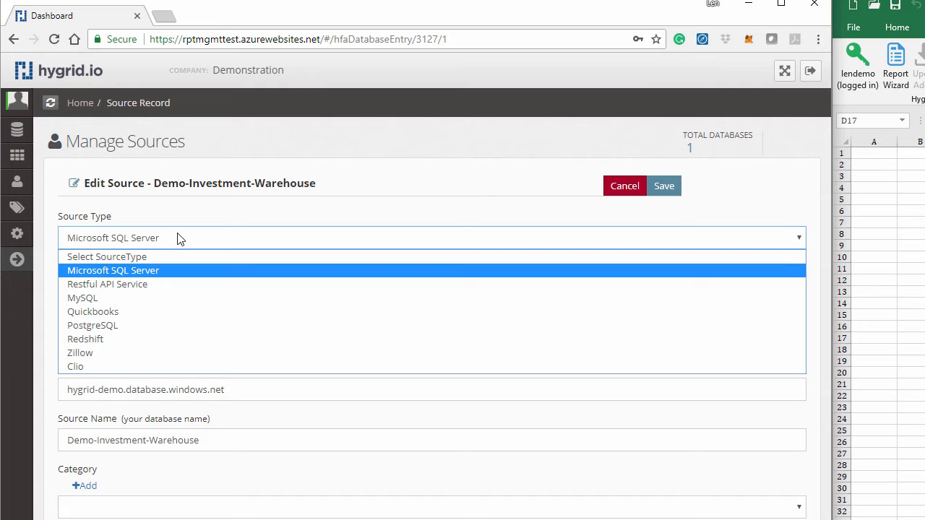
left_click(180, 205)
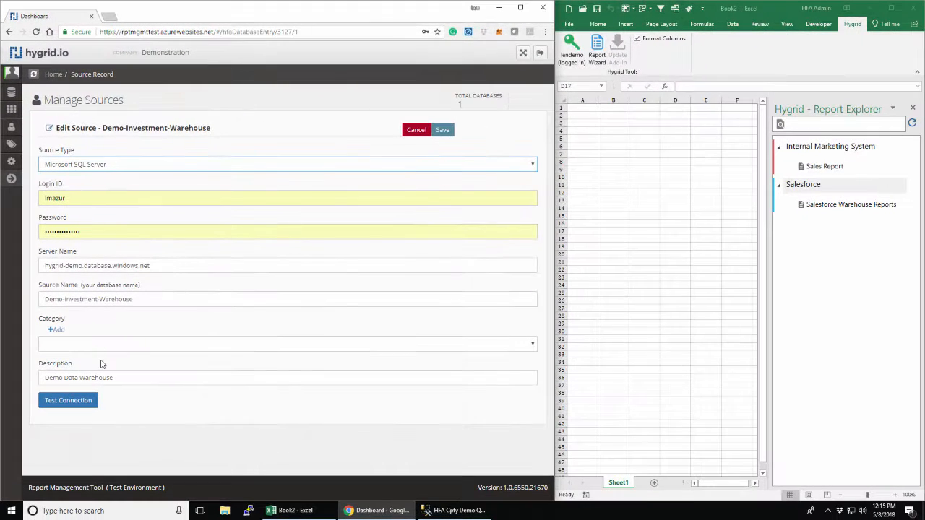
left_click(67, 400)
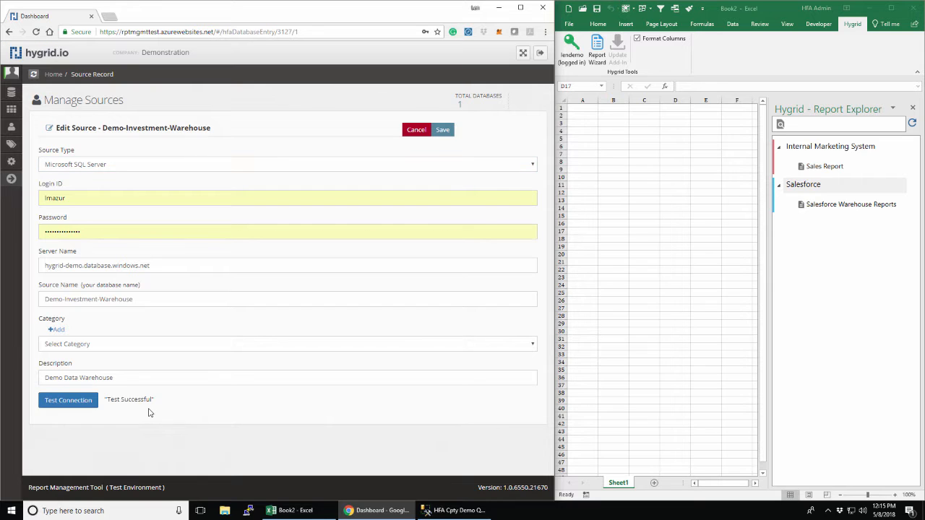
left_click(415, 133)
Open the list of all reports and expand the Salesforce and Internal Marketing System groups to view their reports
left_click(48, 113)
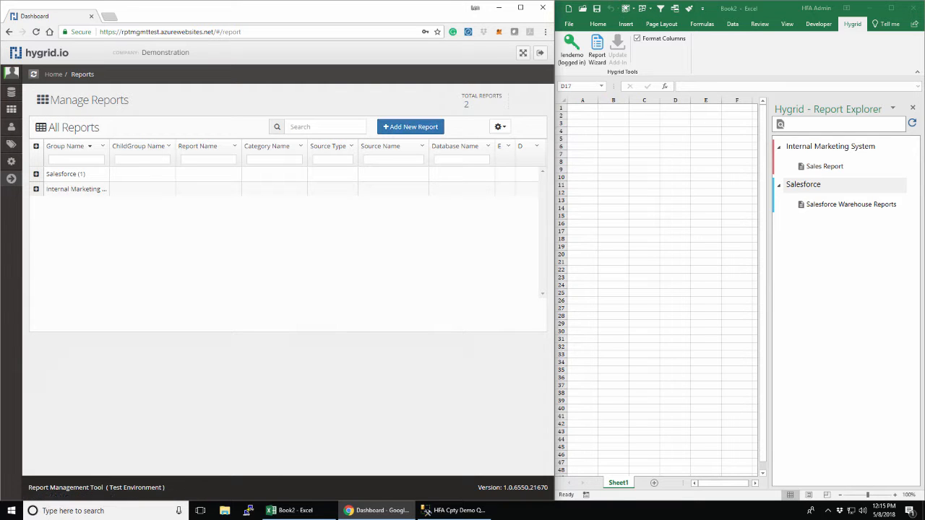
left_click(35, 174)
left_click(36, 203)
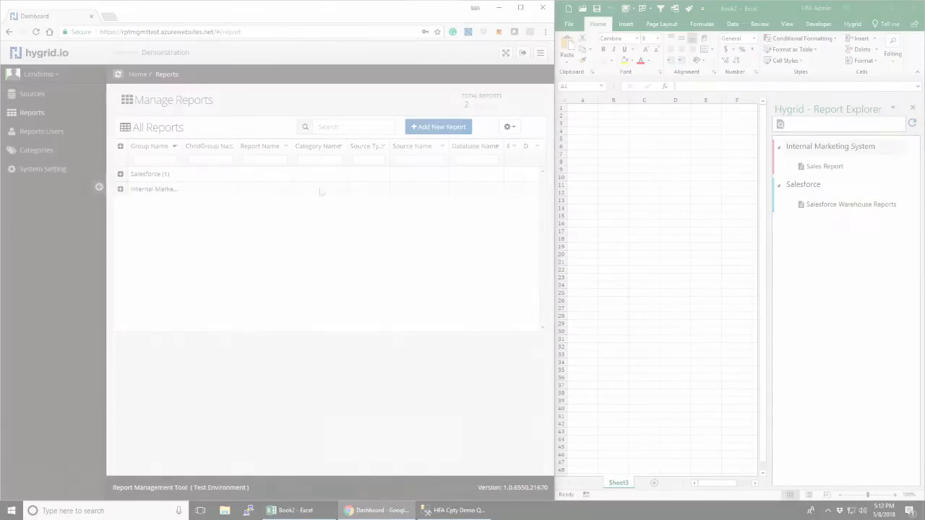
Start a new report using the Demo-Investment-Warehouse data source and SQLQuery as the data object type
left_click(448, 128)
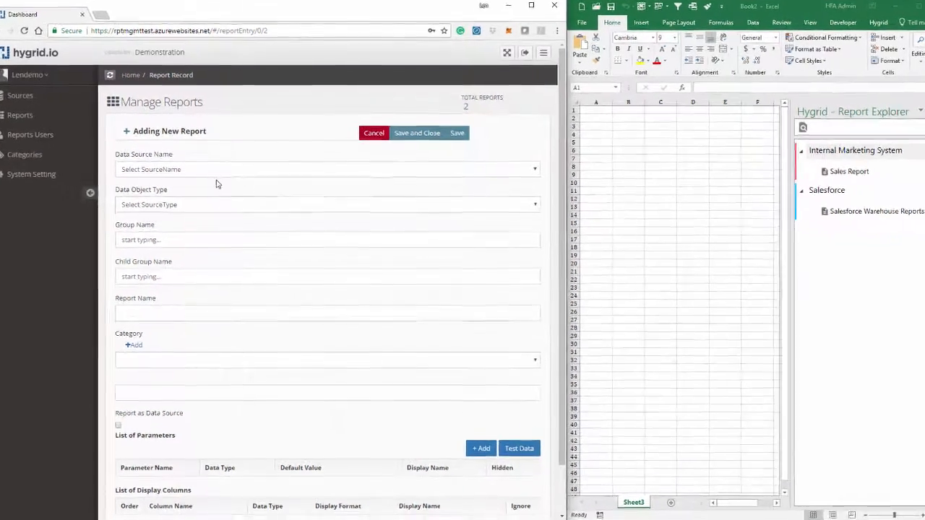
left_click(214, 165)
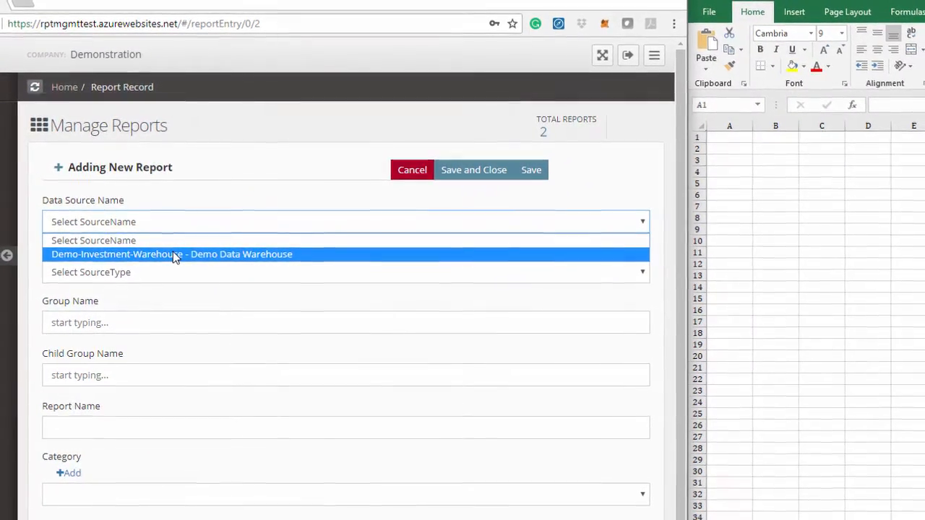
left_click(174, 256)
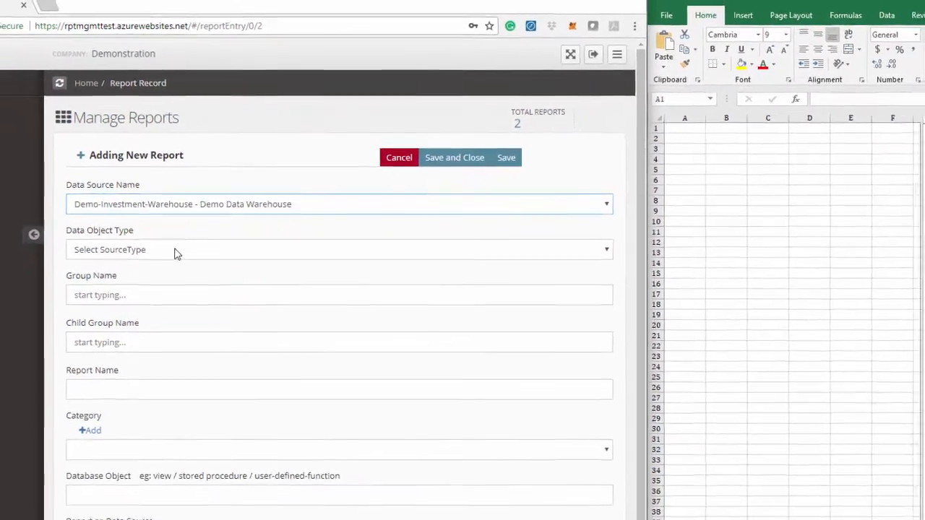
left_click(178, 265)
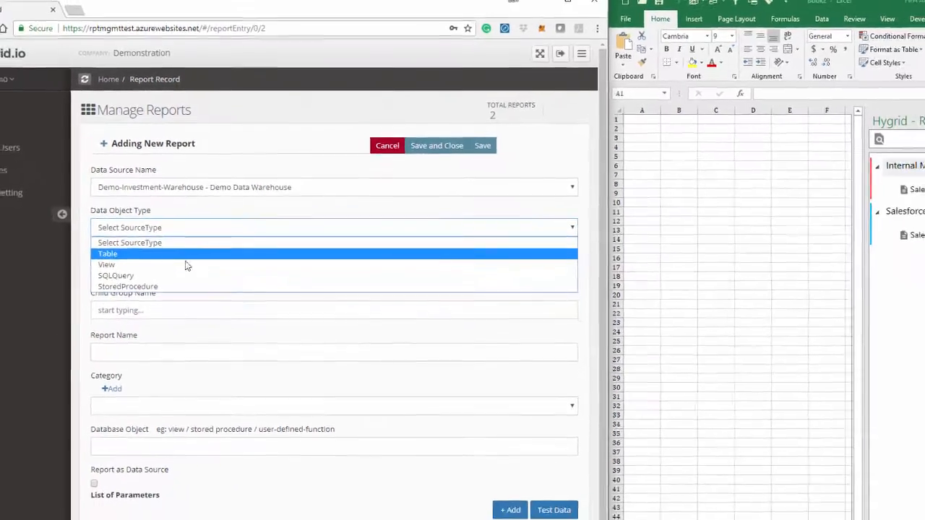
left_click(186, 275)
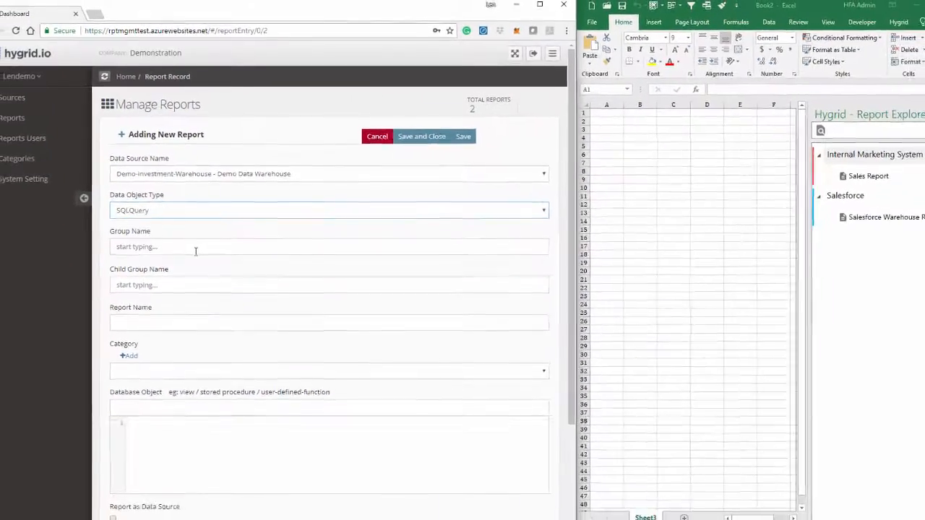
Enter Investments as the report's group, Holdings as its child group, and Investment Positions as its report name
left_click(201, 237)
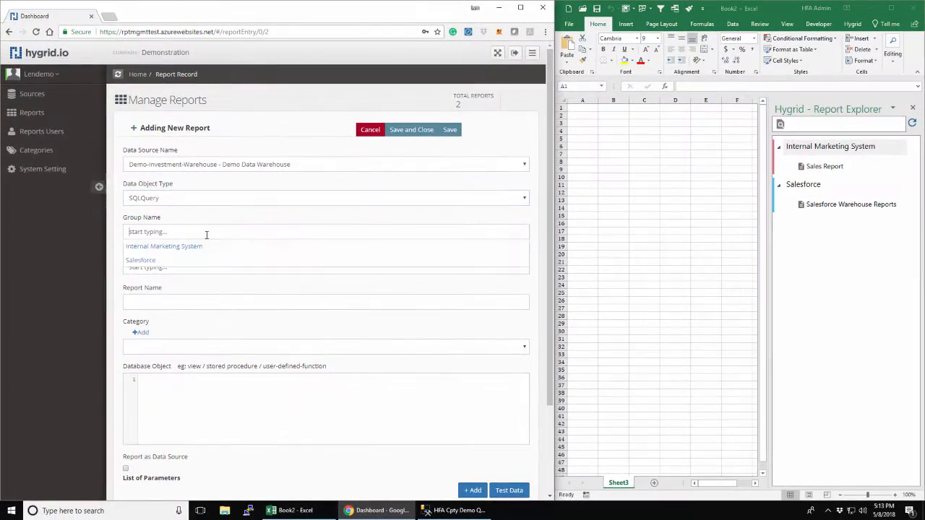
left_click(154, 300)
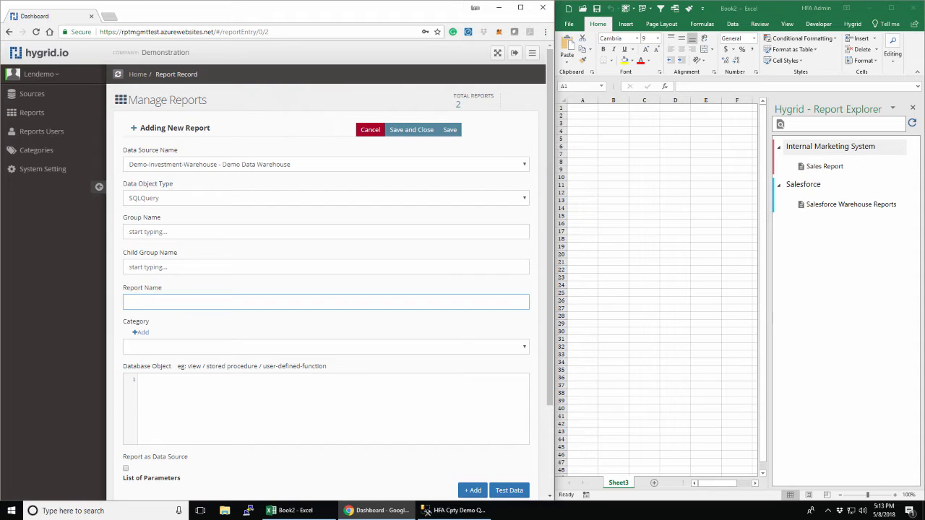
left_click(152, 230)
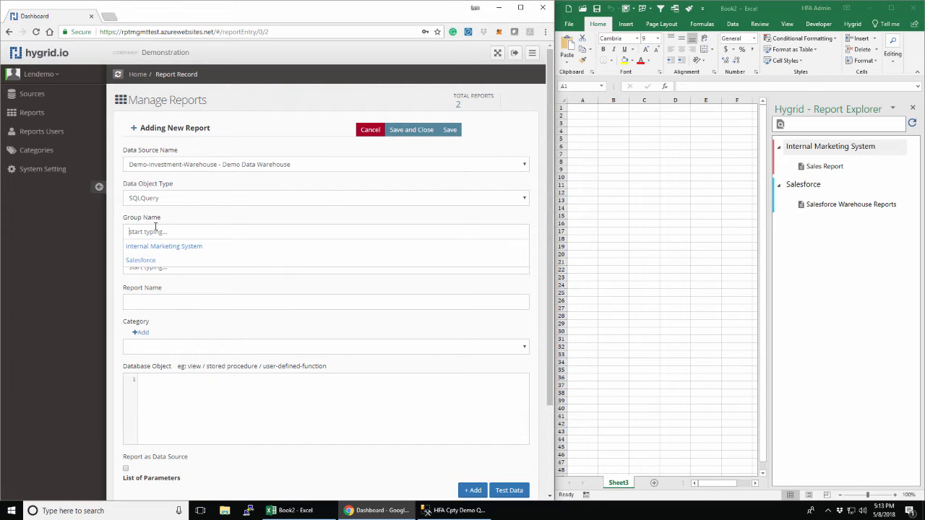
type("Investment")
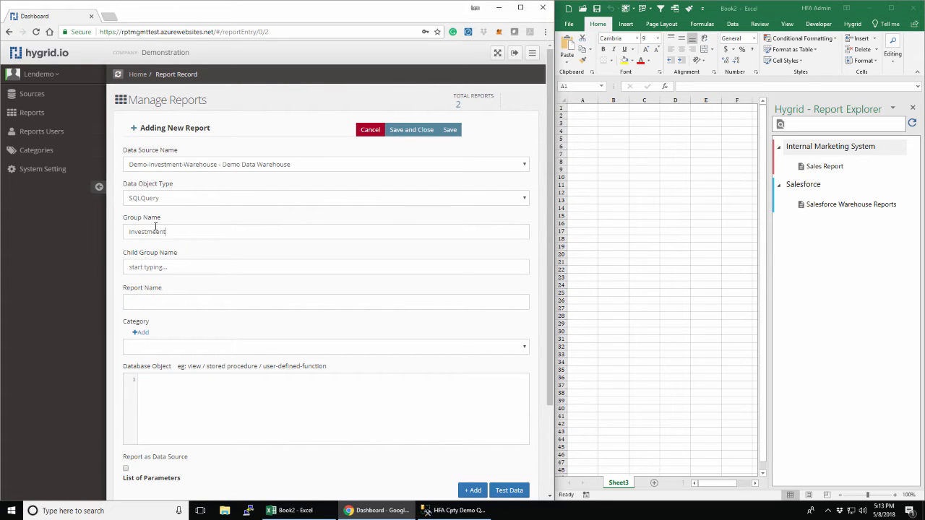
type("Holdings")
key("Tab")
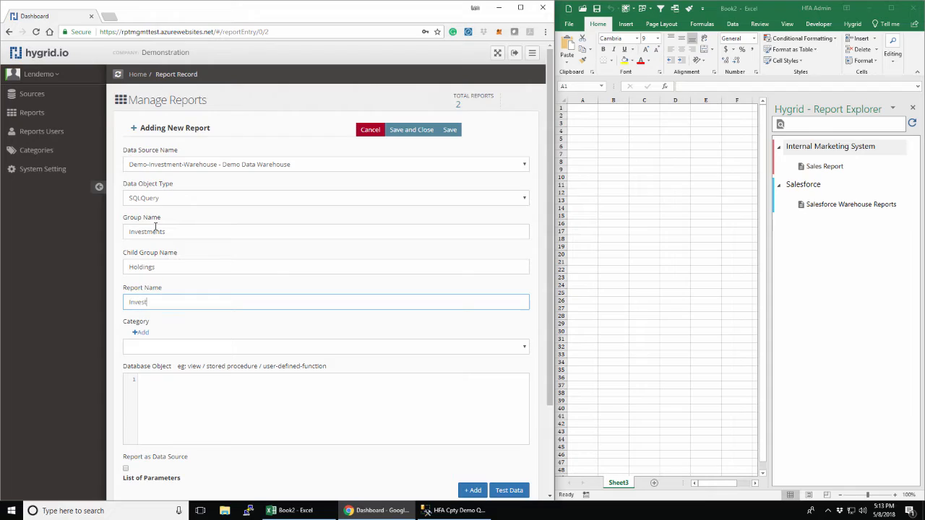
type("Investment Positions")
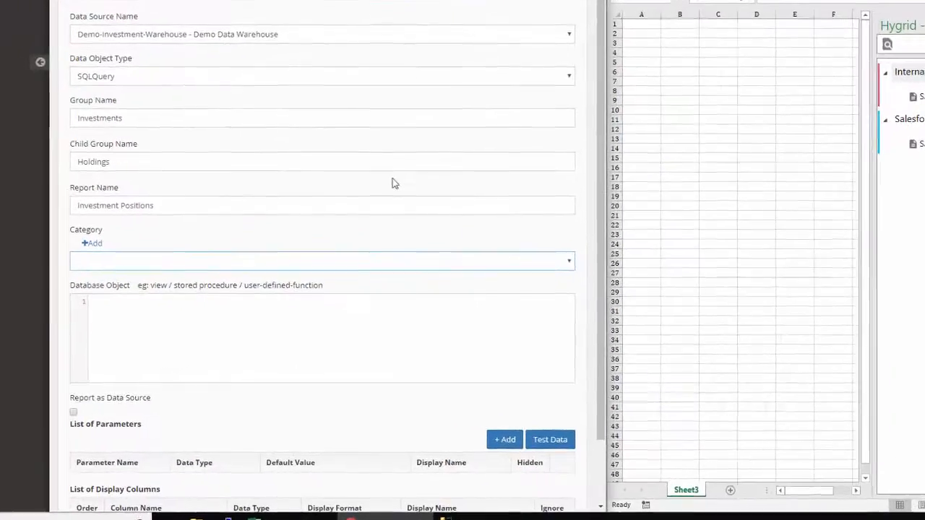
Enter the query "select * from InvestmentHoldings" as the report's database object and run a data test on it
left_click(245, 318)
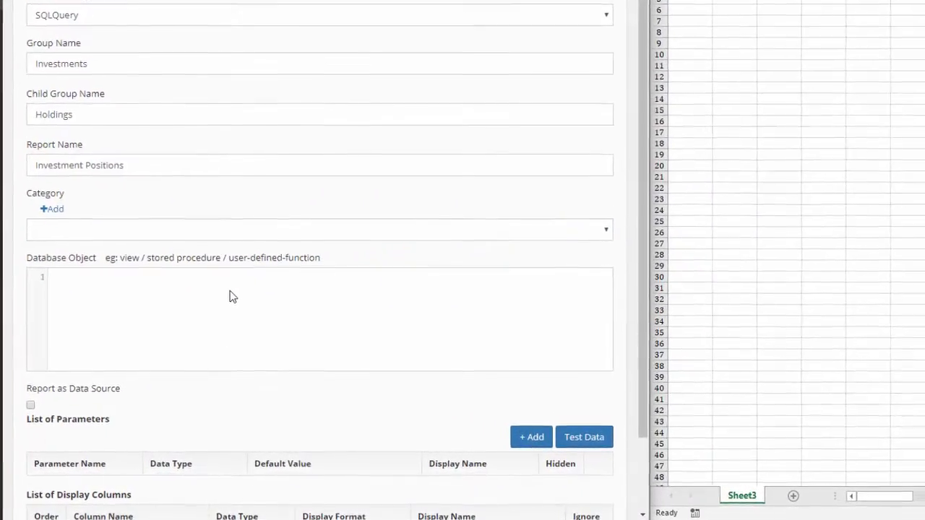
scroll(231, 292, "down", 1)
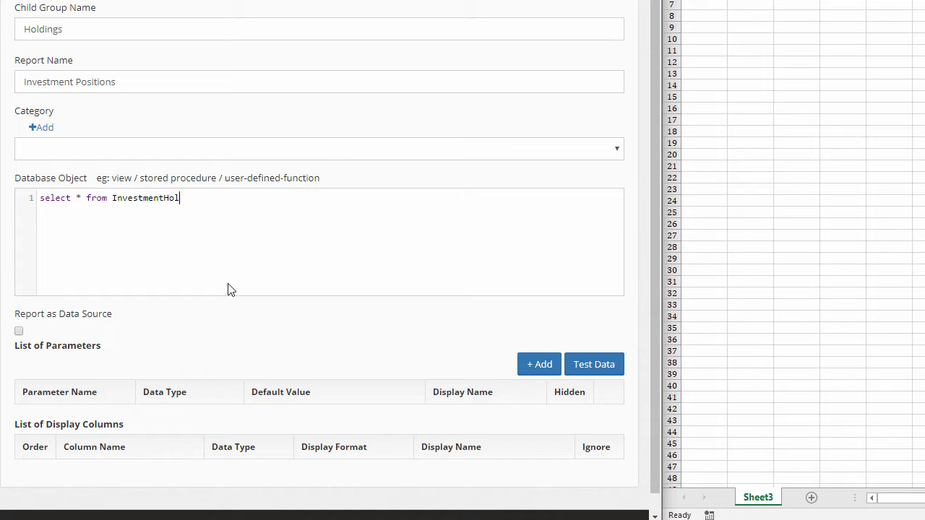
scroll(228, 289, "down", 1)
left_click(571, 338)
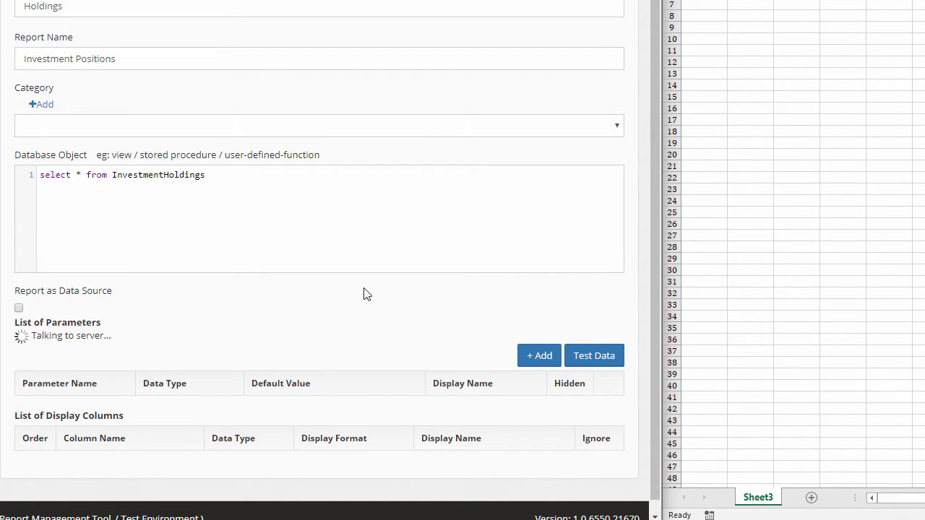
Examine the test data as raw response, grid and call, and review the report's display columns with their formats
scroll(383, 300, "down", 3)
scroll(400, 307, "down", 1)
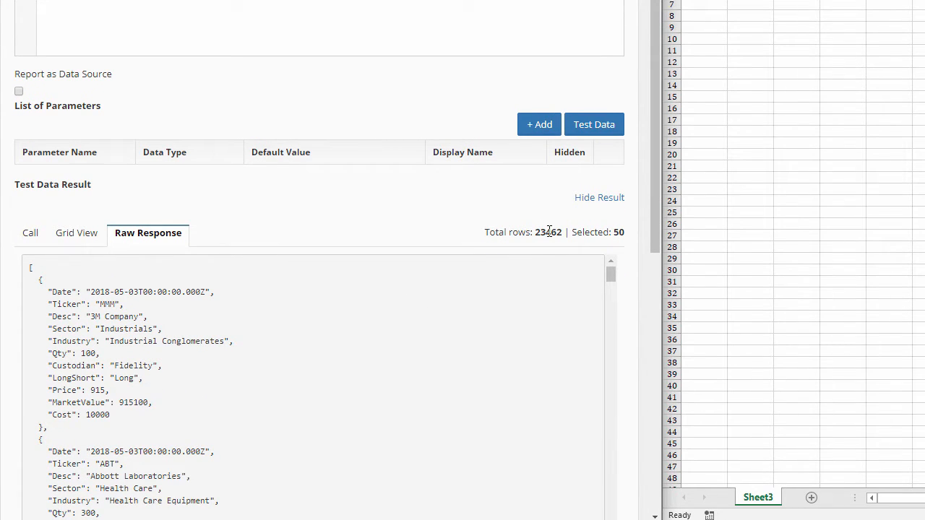
scroll(508, 232, "down", 2)
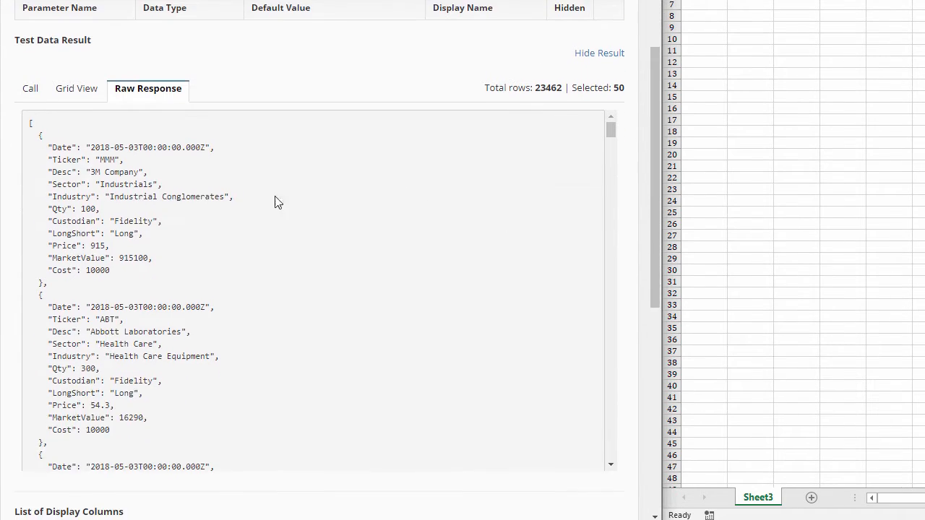
left_click(81, 89)
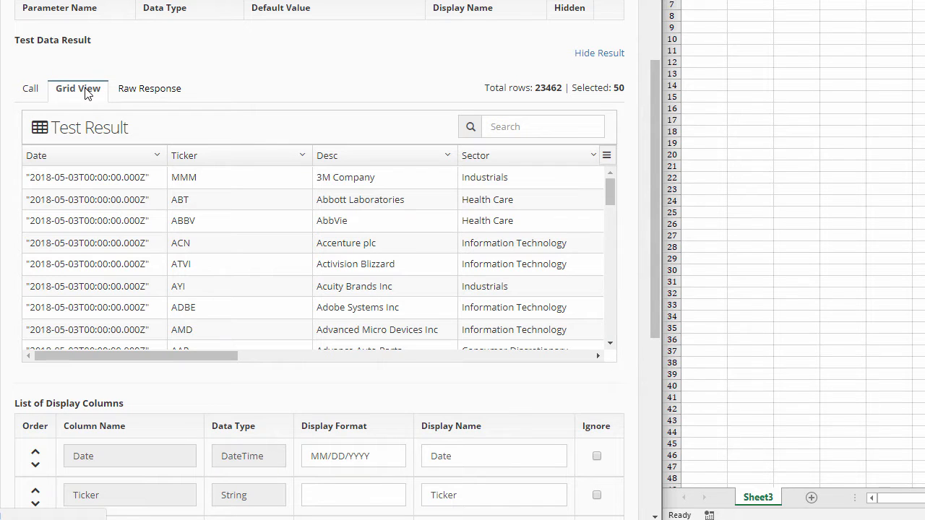
left_click(32, 88)
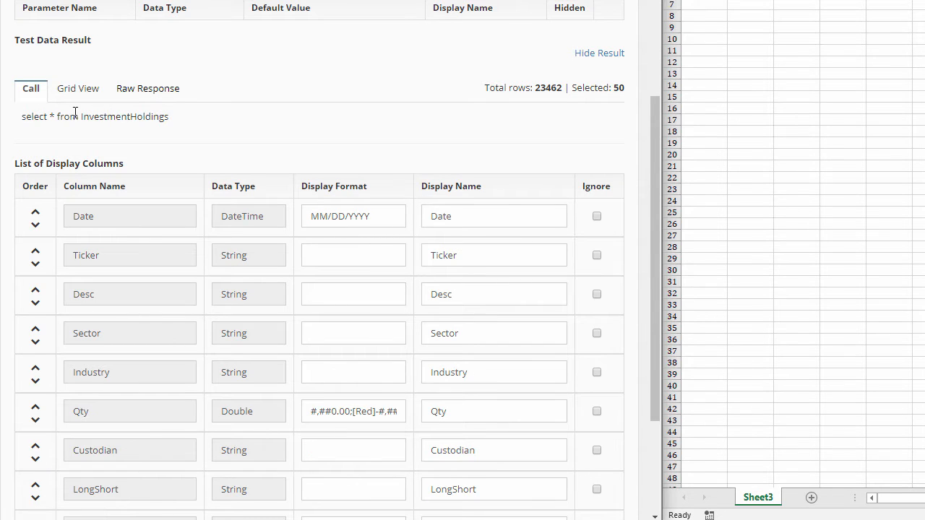
scroll(37, 91, "down", 2)
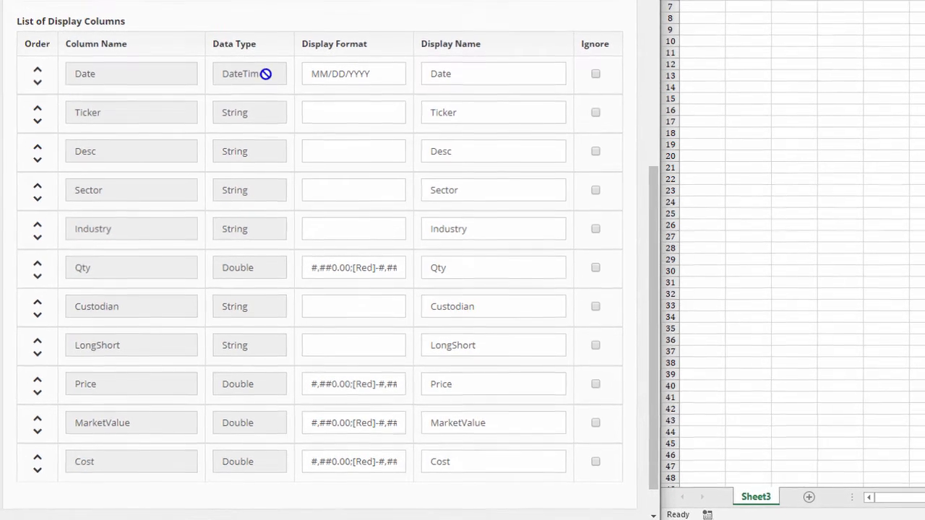
Save the new Investment Positions report and close its record
scroll(265, 73, "up", 4)
scroll(266, 80, "up", 5)
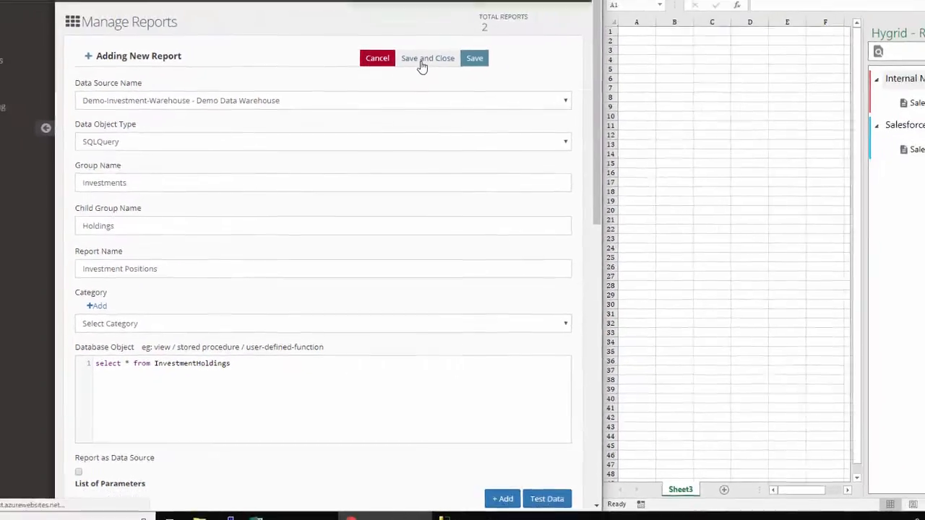
left_click(423, 65)
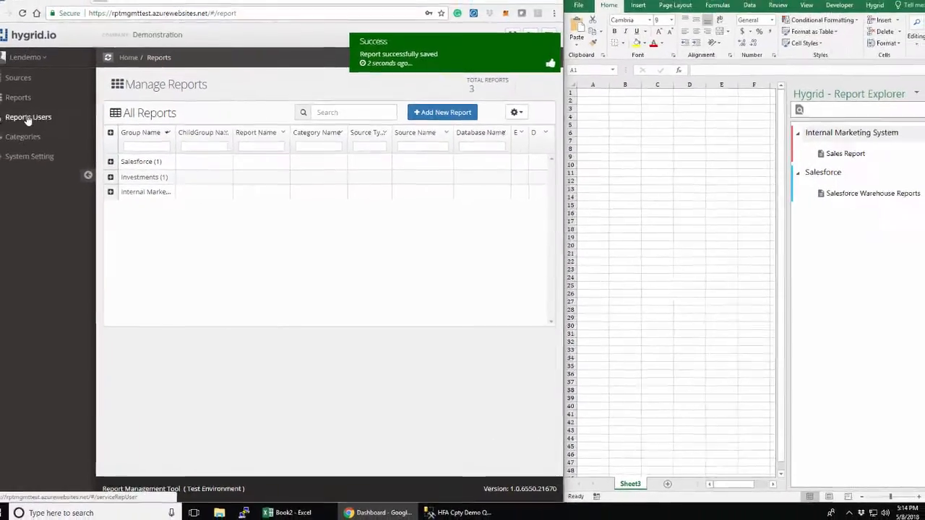
Give the first listed reports user access to the Investment Positions report and save the user's record
left_click(33, 128)
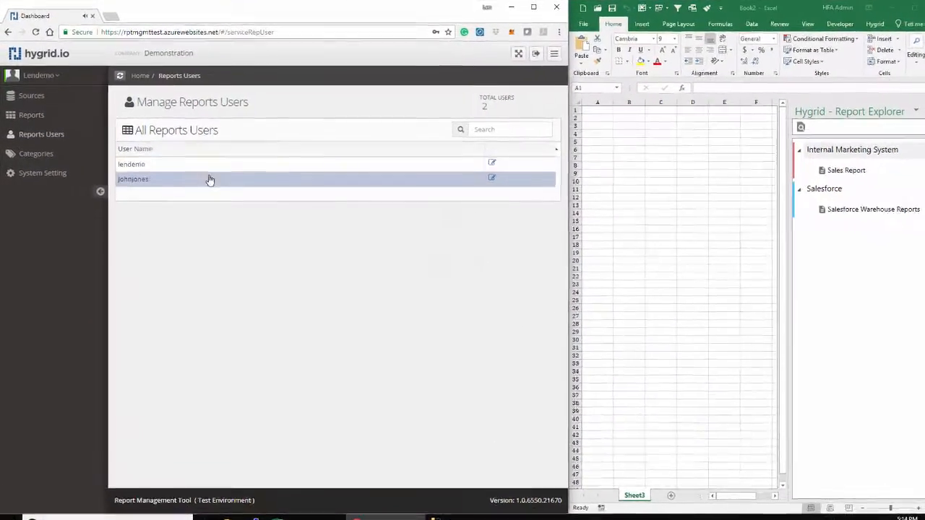
left_click(511, 168)
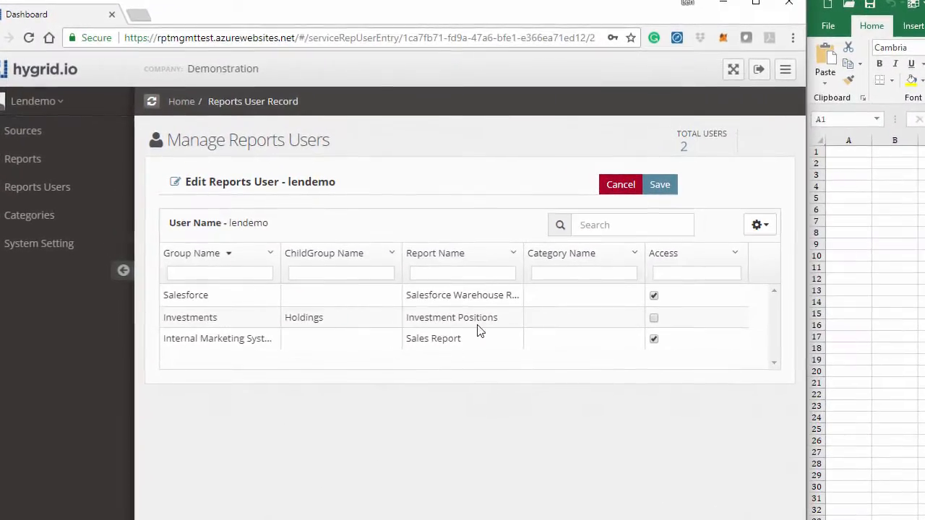
left_click(645, 315)
left_click(650, 181)
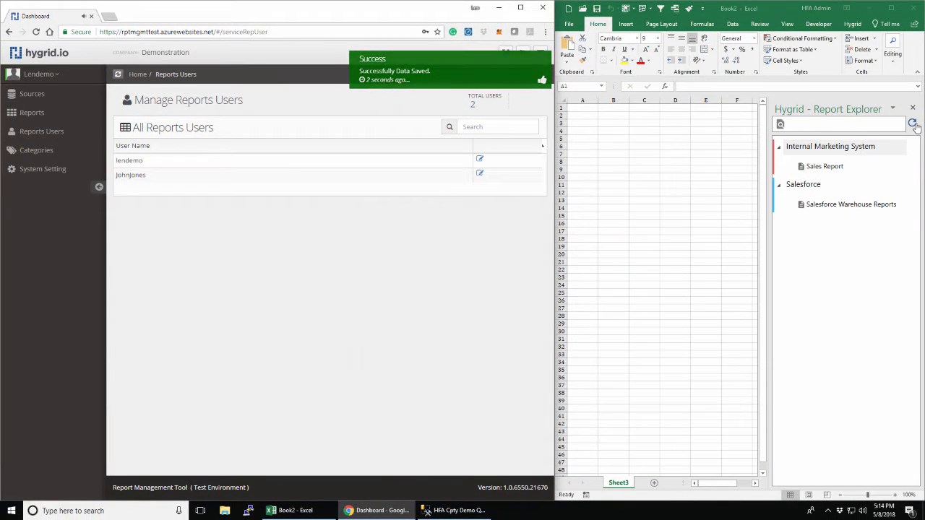
Refresh the report list in Excel and run Investment Positions from Investments > Holdings into a new worksheet
left_click(912, 125)
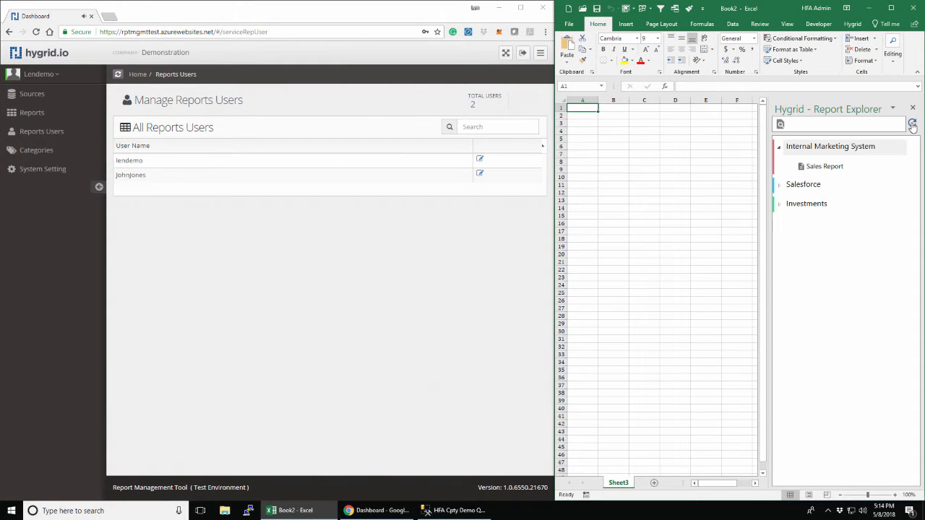
left_click(810, 205)
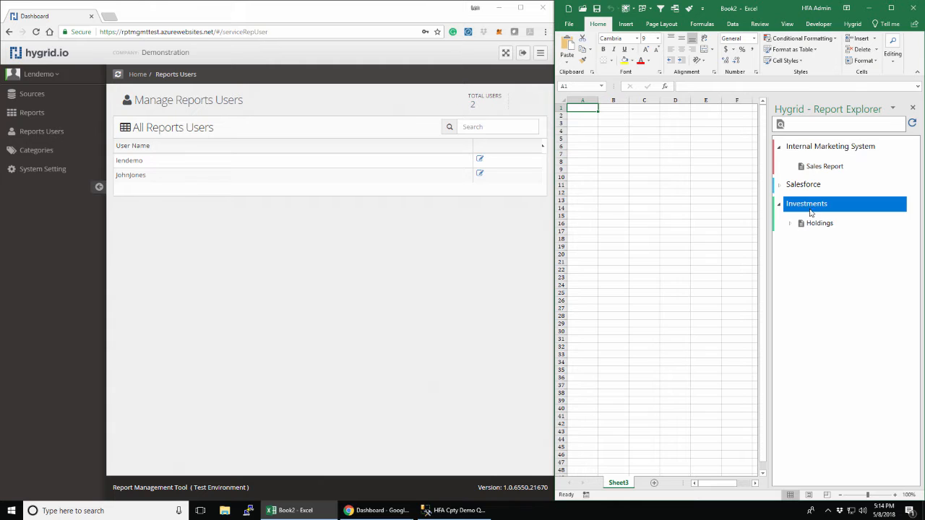
left_click(815, 224)
left_click(826, 244)
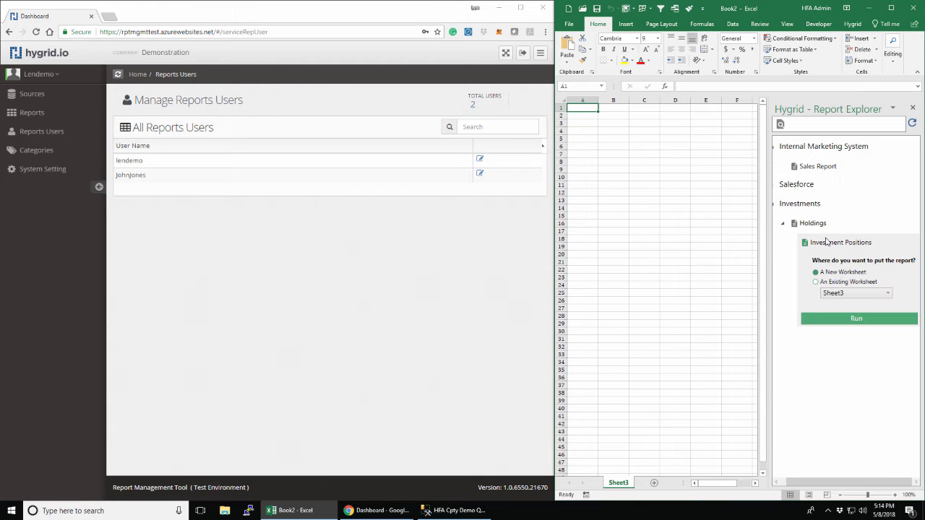
left_click(891, 8)
left_click(832, 320)
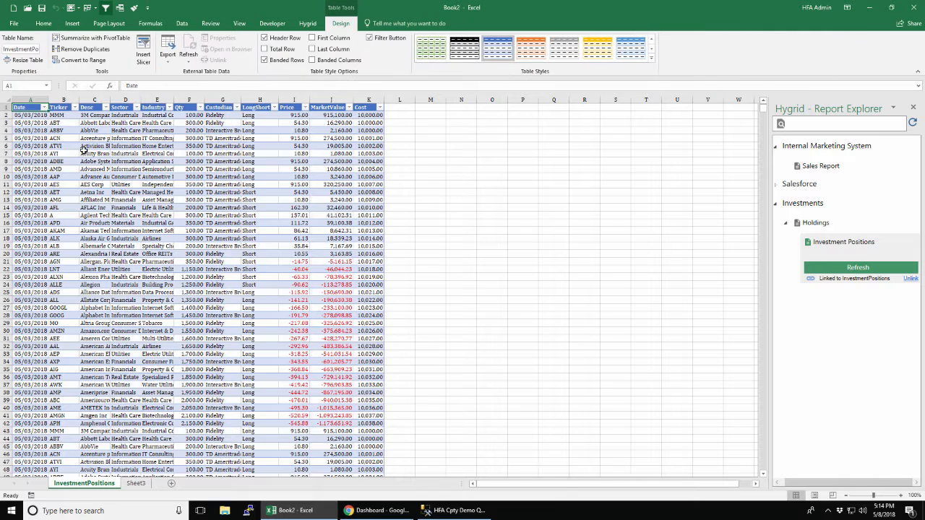
left_click(64, 100)
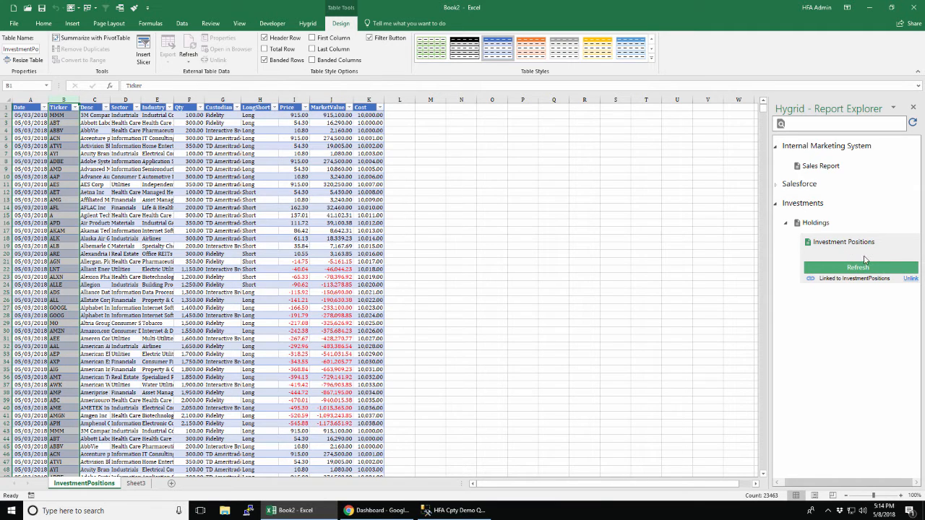
left_click_drag(224, 9, 924, 52)
left_click(32, 112)
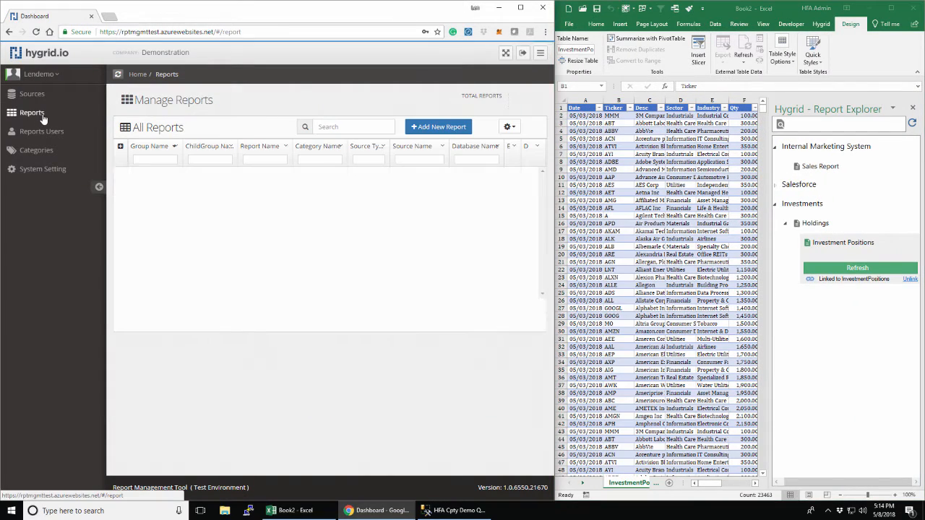
left_click(120, 190)
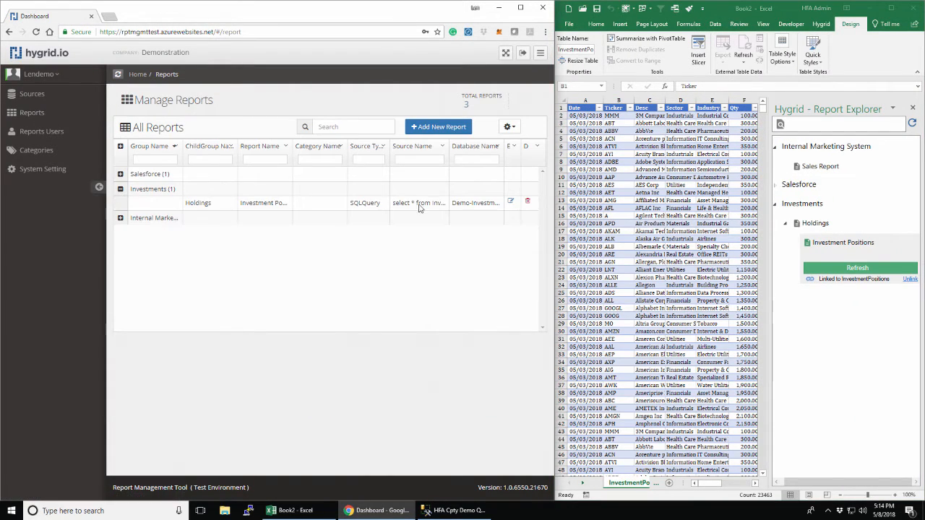
left_click(510, 201)
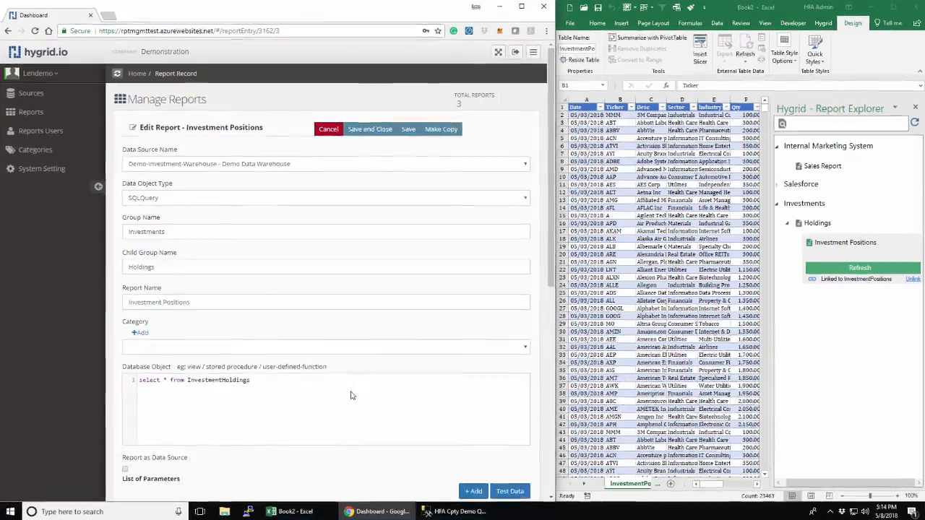
scroll(354, 390, "down", 4)
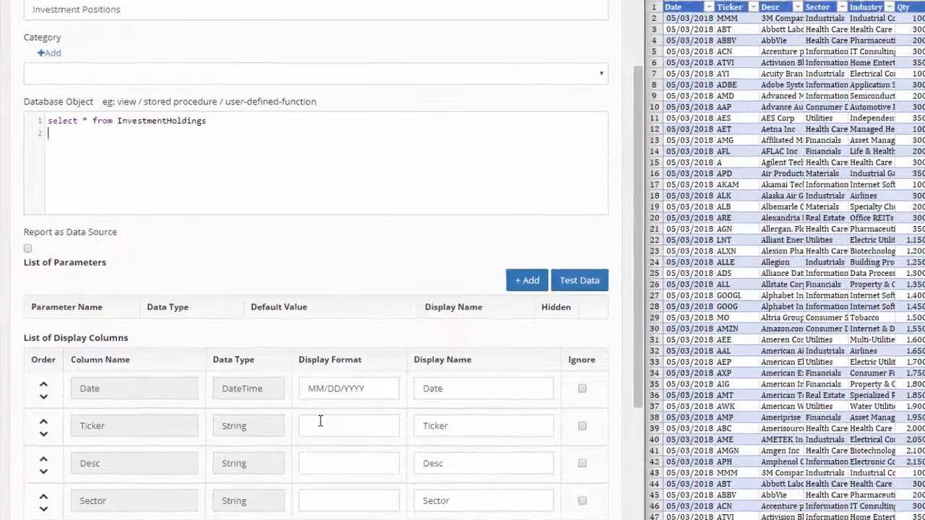
type("where Date = @MyDate")
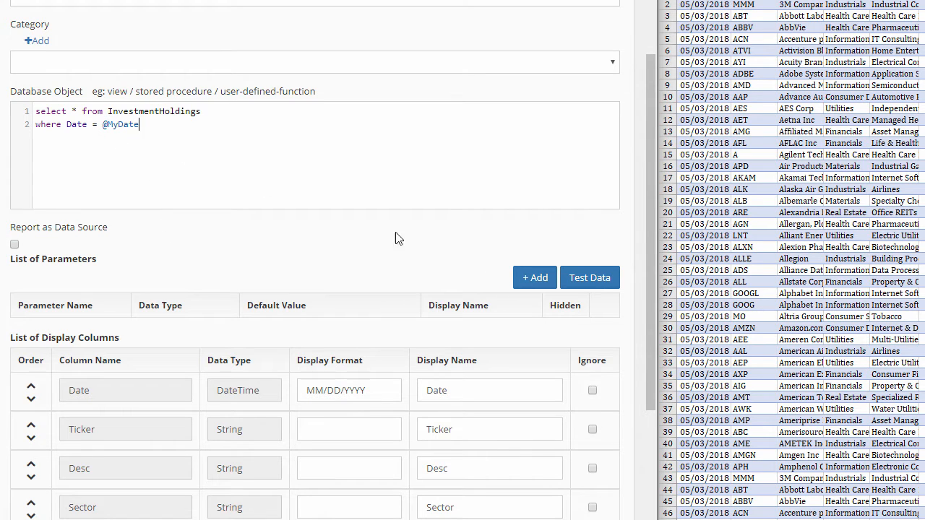
Add a report parameter MyDate with data type Date, default value Today and display name "Report Date"
left_click(530, 277)
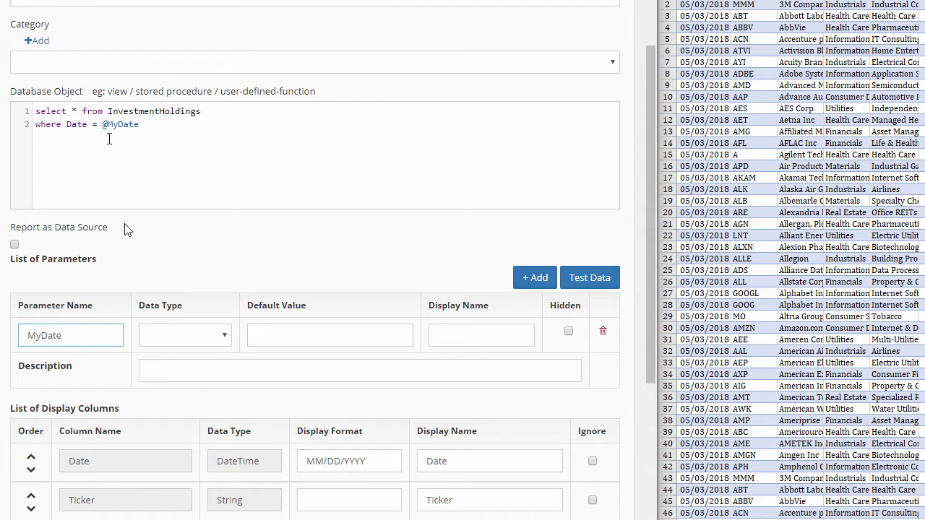
left_click(175, 336)
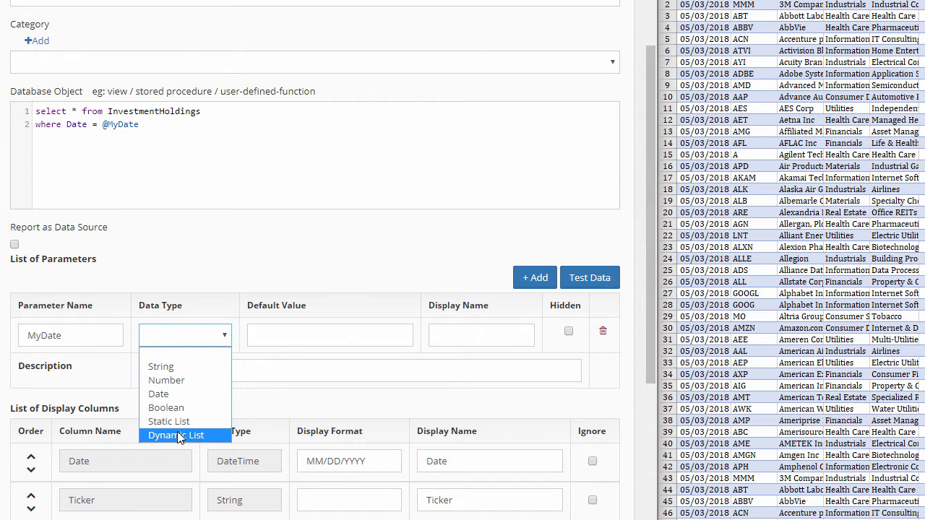
left_click(175, 395)
left_click(301, 339)
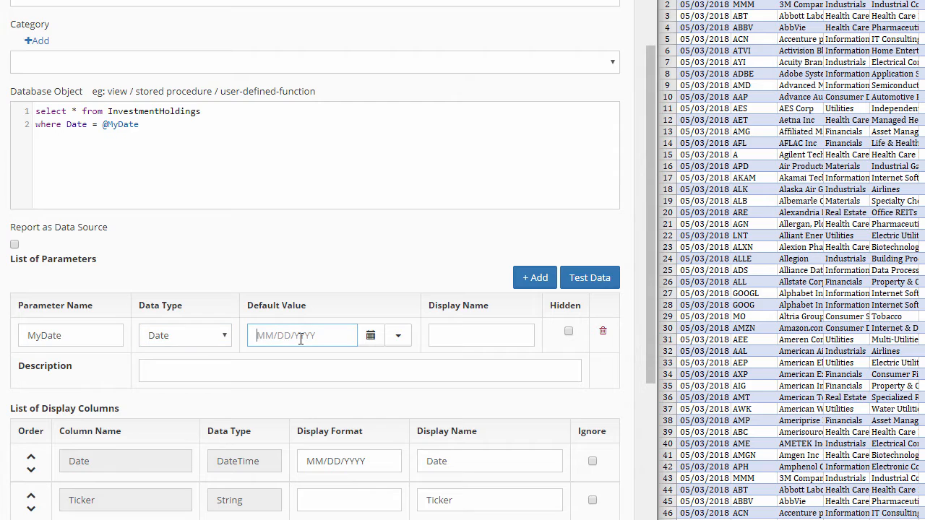
left_click(369, 336)
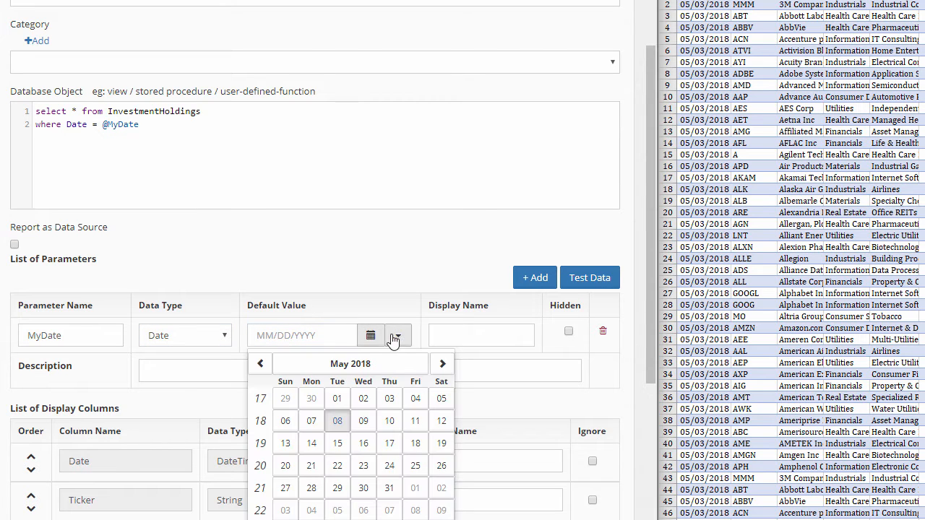
left_click(395, 338)
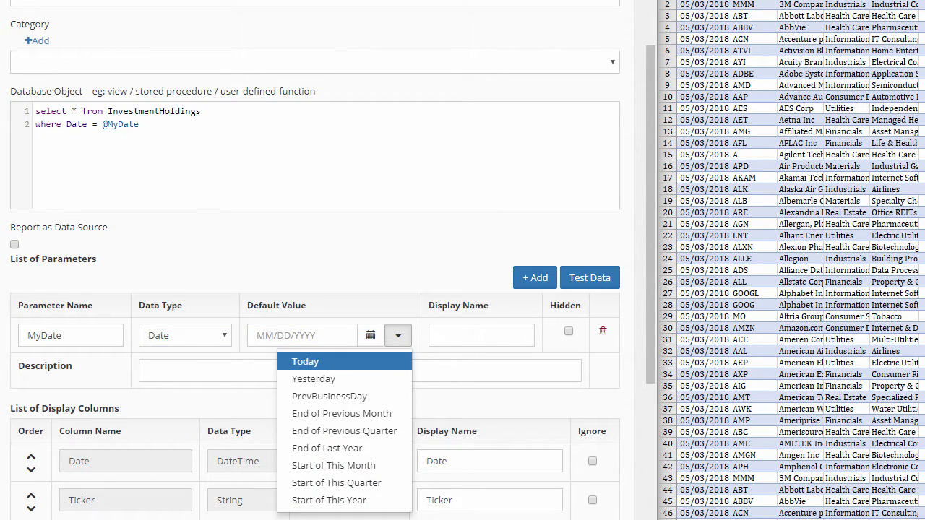
left_click(366, 365)
left_click(457, 342)
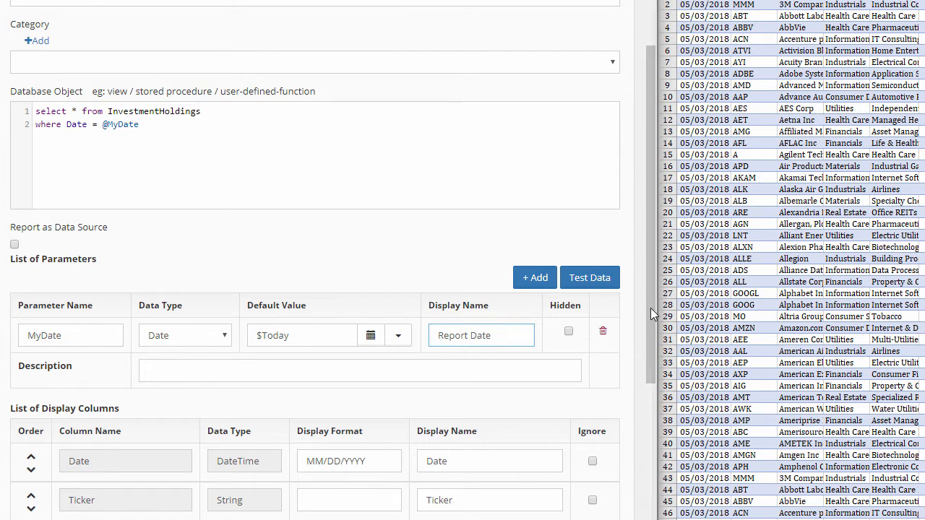
Run a data test on the parameterised query and save the Investment Positions report
left_click(612, 283)
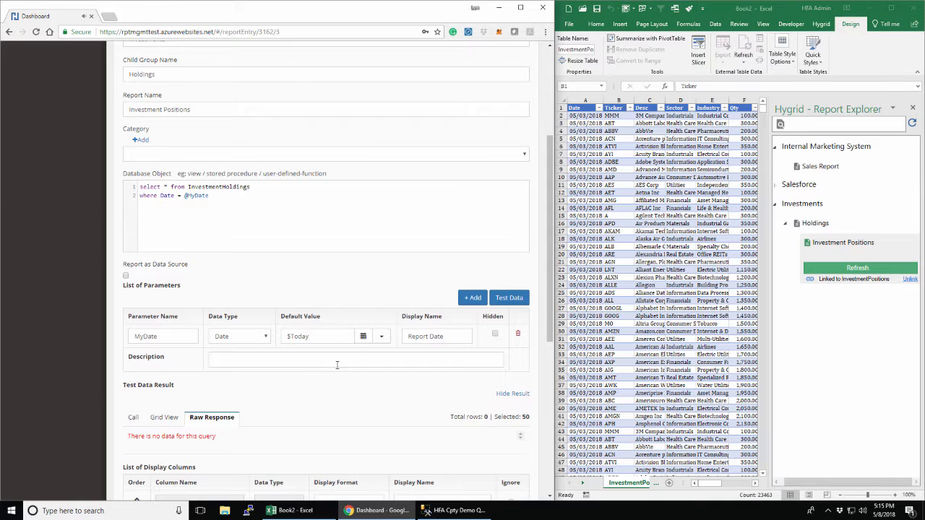
scroll(336, 363, "up", 4)
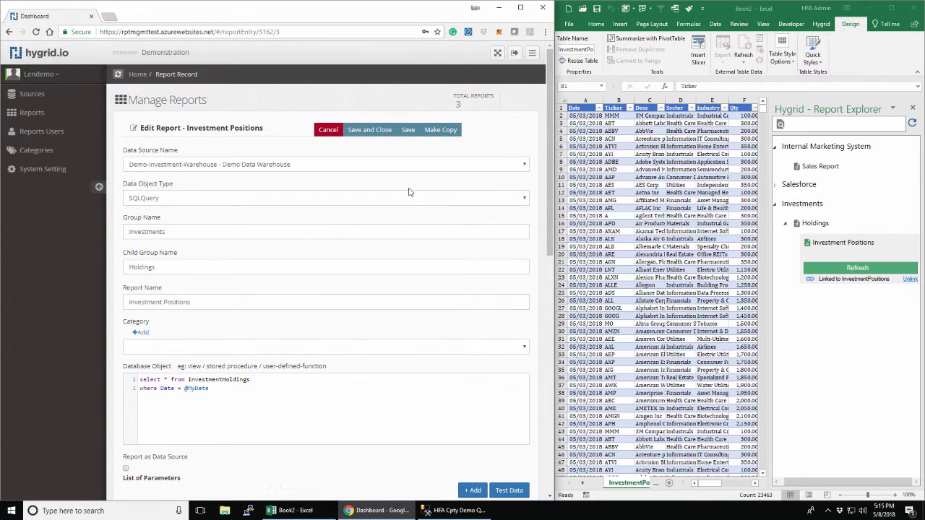
left_click(407, 132)
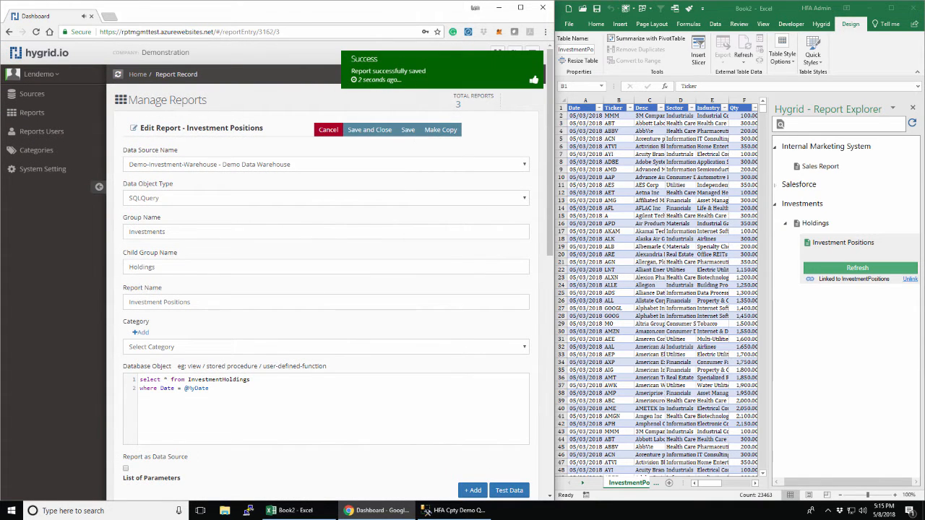
Reload the report list in Excel and refresh Investment Positions for report dates 5/8/2018 and 5/7/2018
left_click(913, 126)
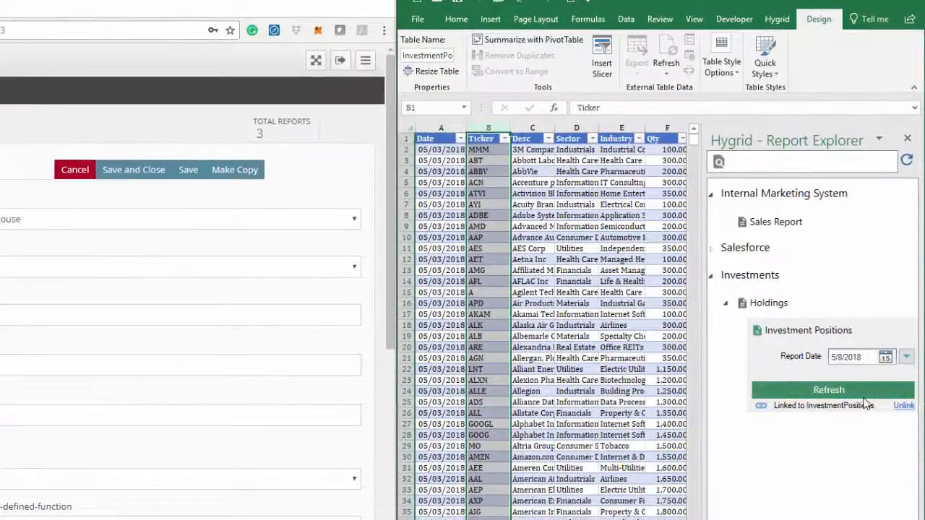
left_click(862, 395)
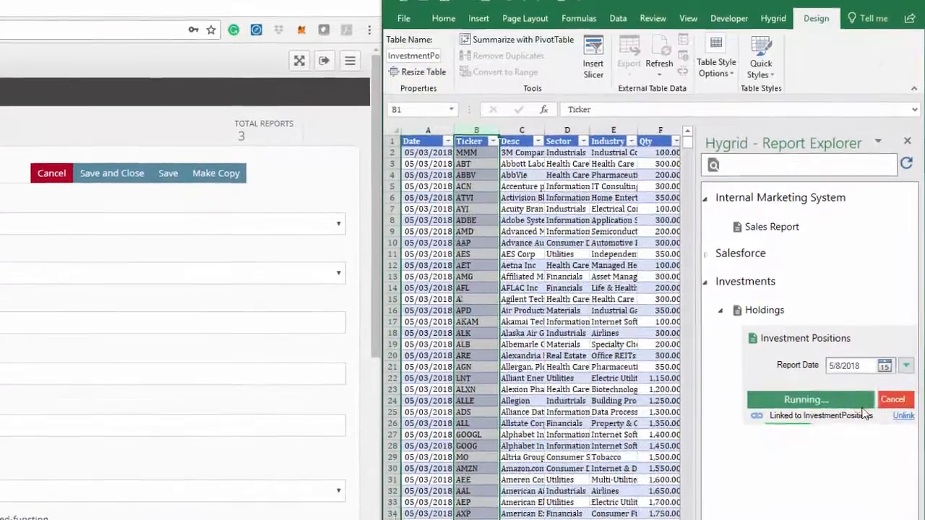
left_click(883, 373)
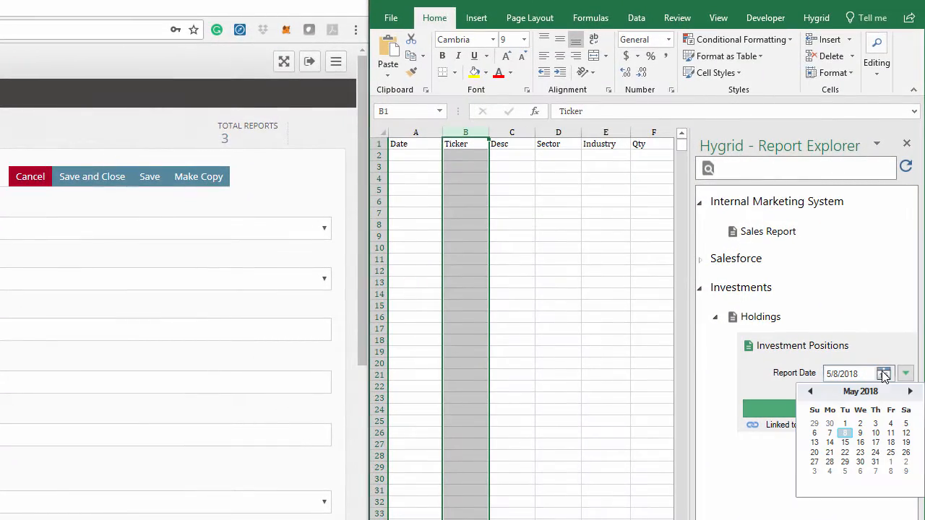
left_click(835, 411)
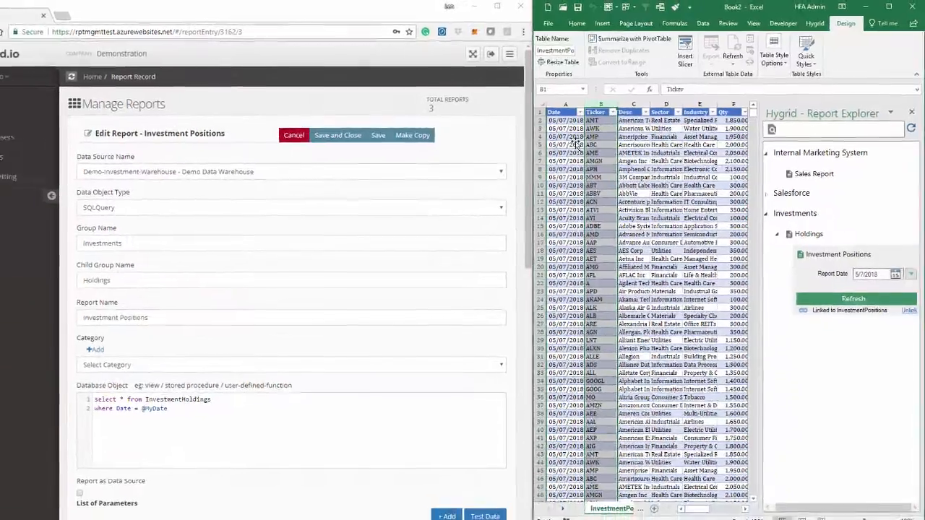
Examine the dates and rows of the refreshed holdings table in the enlarged Excel window
left_click(577, 144)
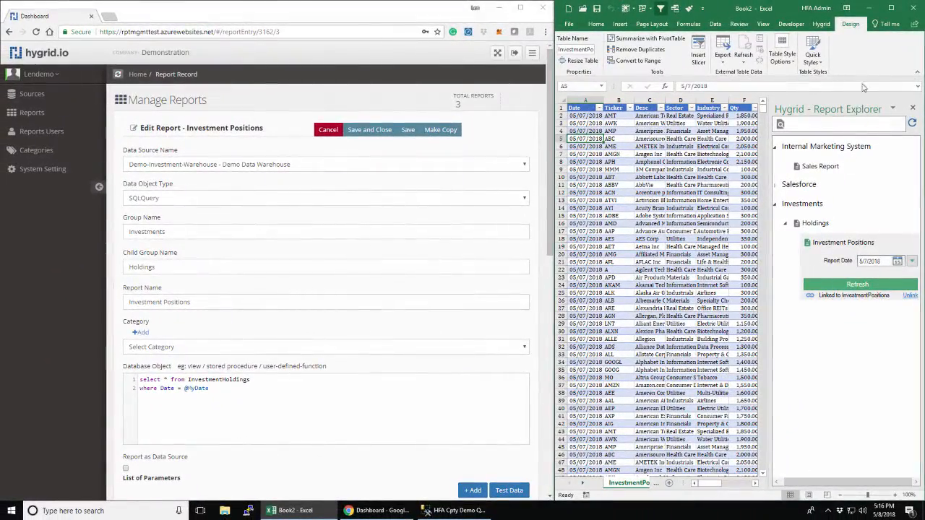
left_click(890, 8)
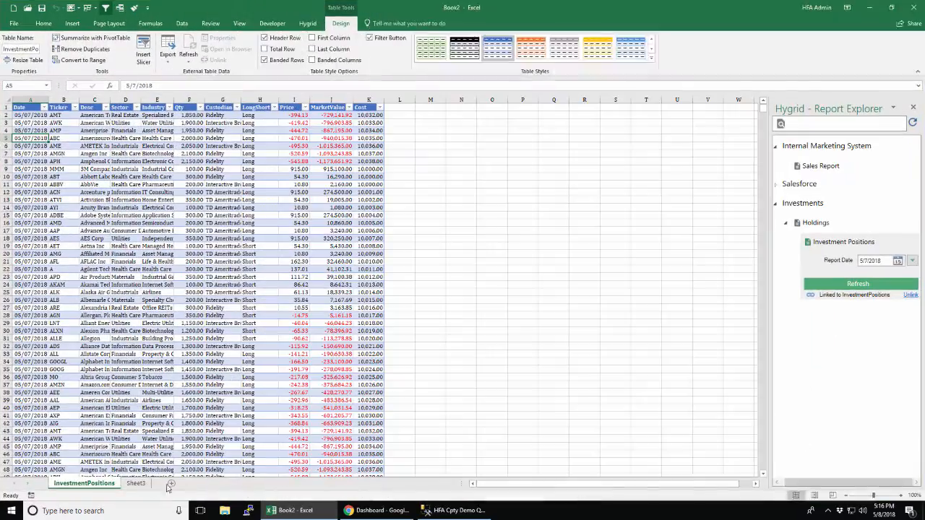
left_click(29, 145)
scroll(28, 153, "down", 10)
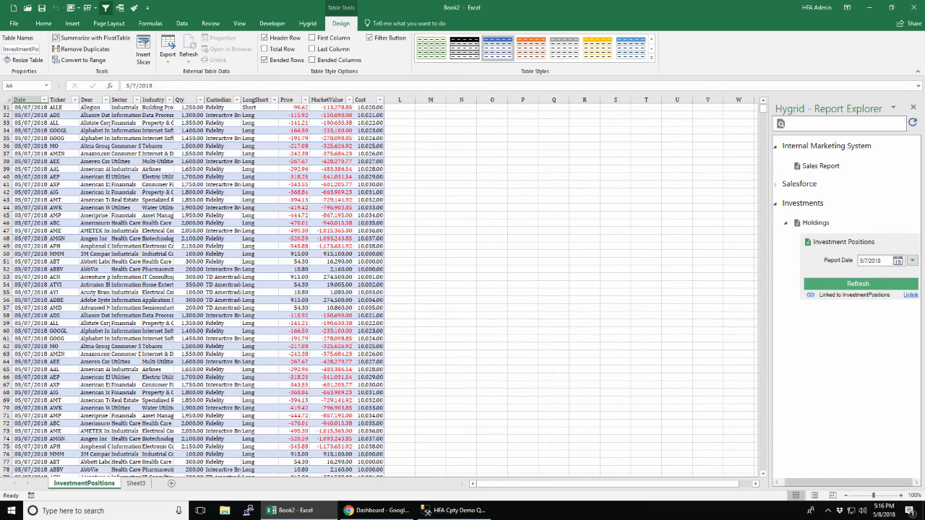
left_click(891, 8)
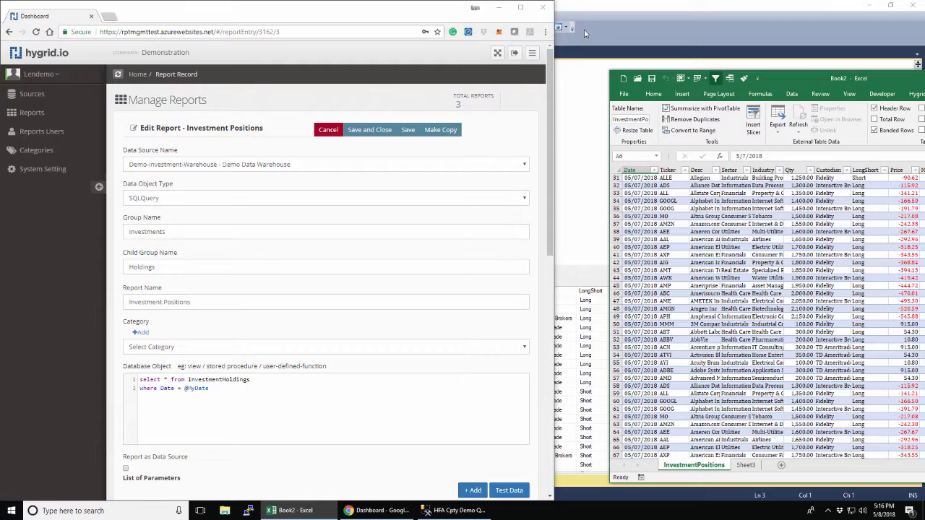
left_click(758, 77)
double_click(767, 75)
left_click_drag(545, 3, 924, 43)
left_click(245, 392)
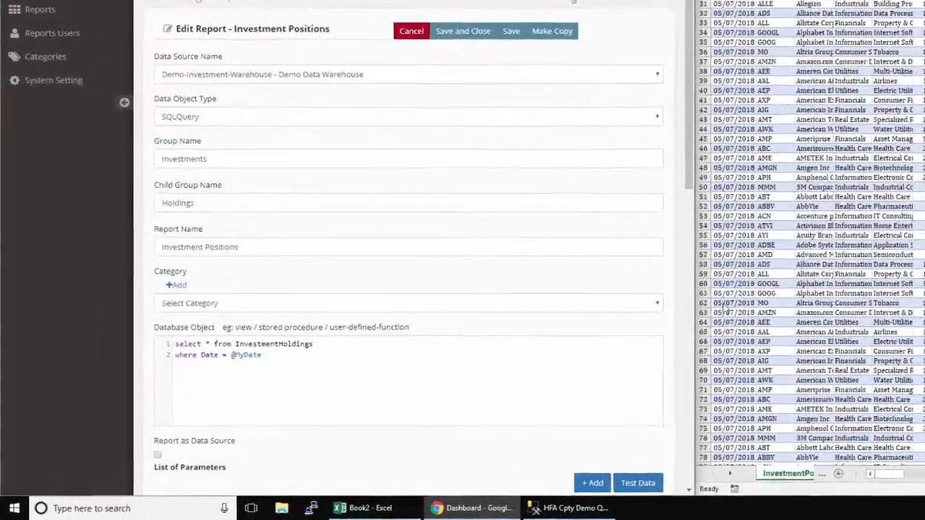
type("and")
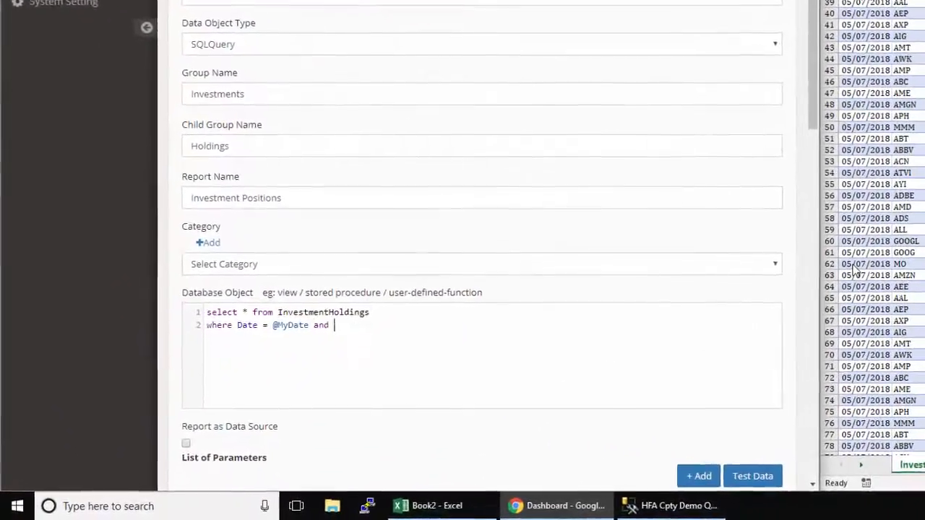
type(" Ticker = @Ticker")
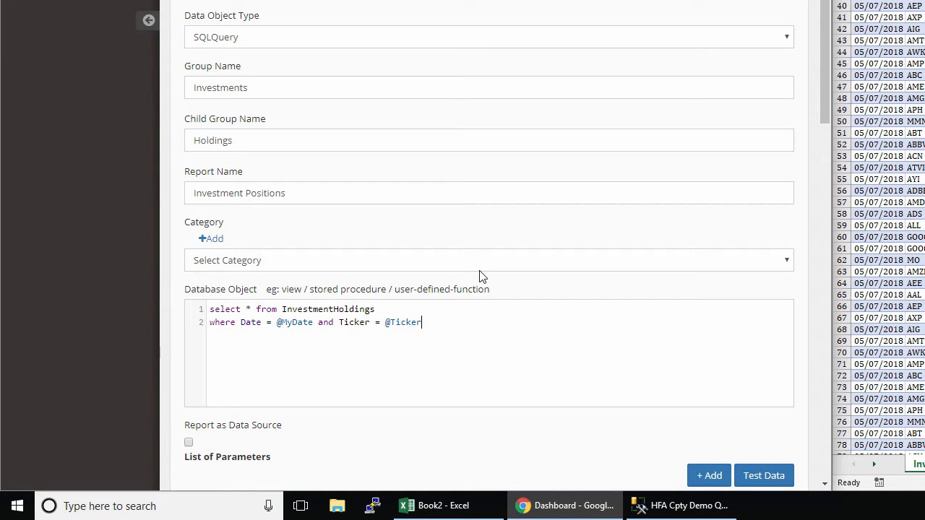
Add a second report parameter named Ticker with data type String and display name "Ticker"
scroll(481, 276, "down", 4)
left_click(708, 186)
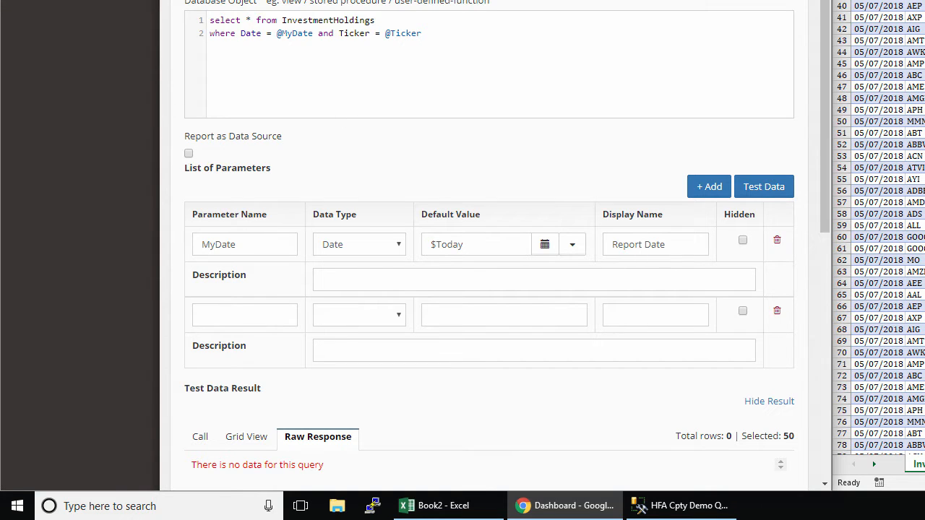
left_click(242, 316)
type("Ticker")
left_click(339, 315)
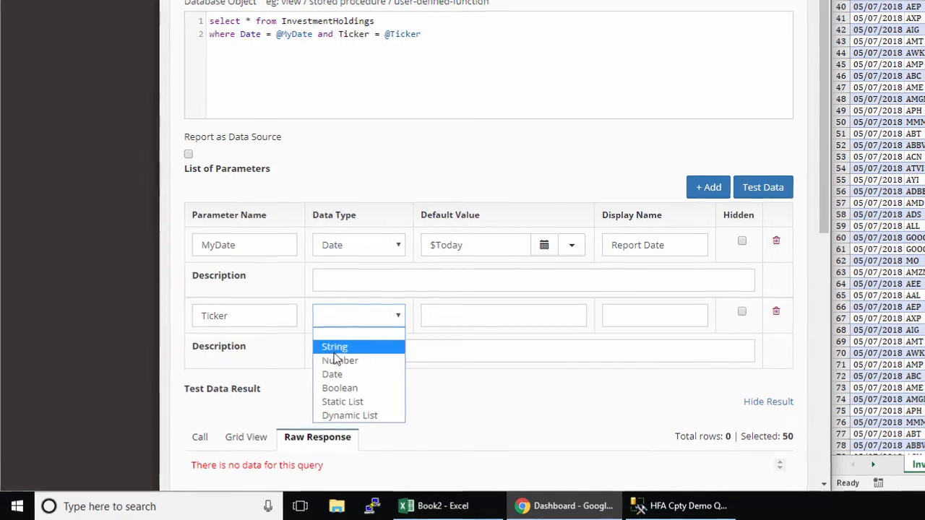
left_click(334, 347)
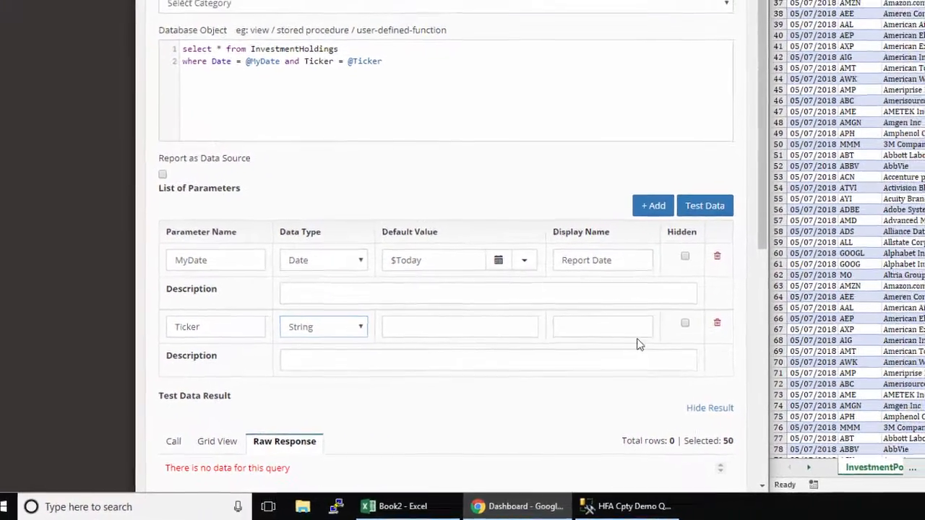
left_click(665, 323)
type("Ticker")
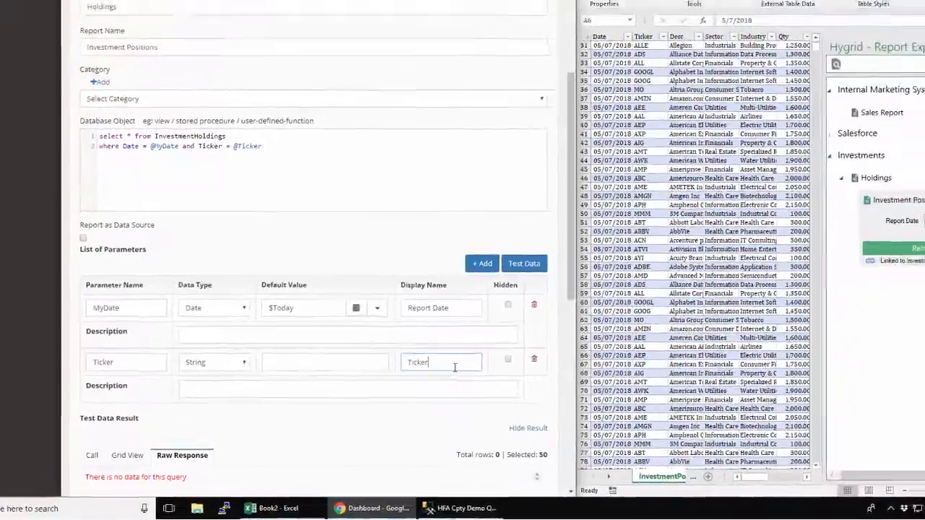
scroll(454, 367, "up", 5)
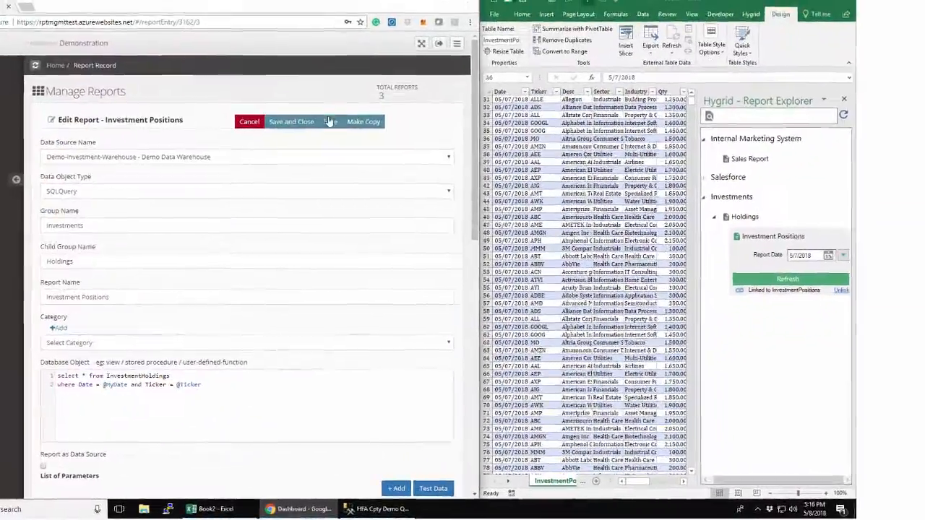
Save the edited Investment Positions report and reload the report list in Excel's Report Explorer
left_click(329, 122)
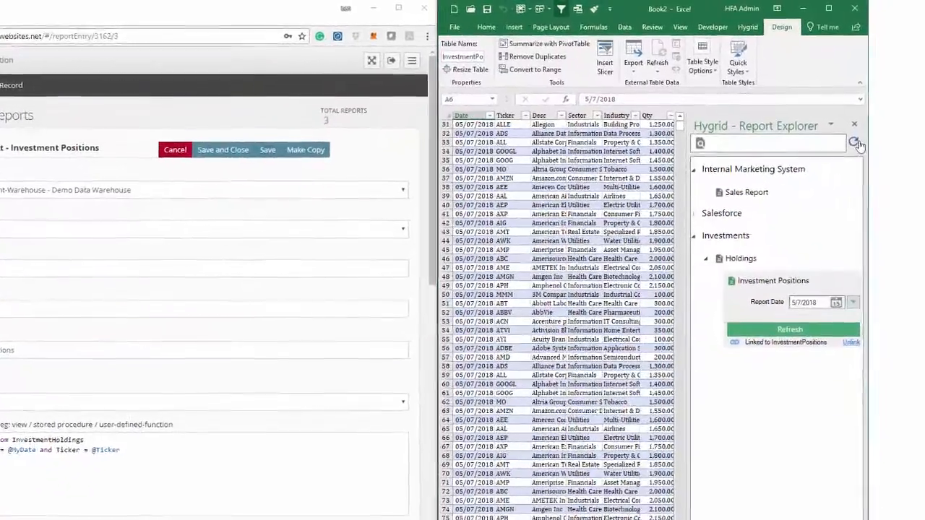
left_click(829, 128)
Refresh Investment Positions with the Ticker parameter set to ADS and return to the start of the table
left_click(817, 342)
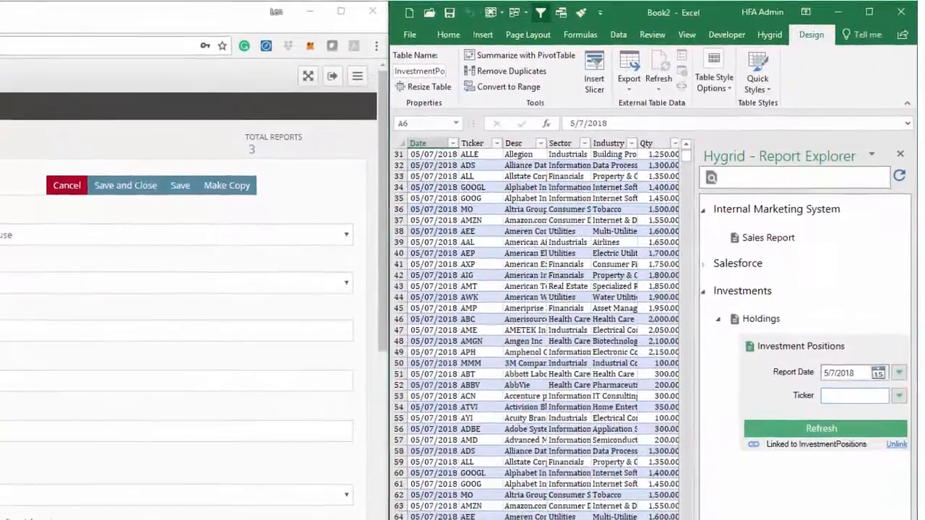
type("anf")
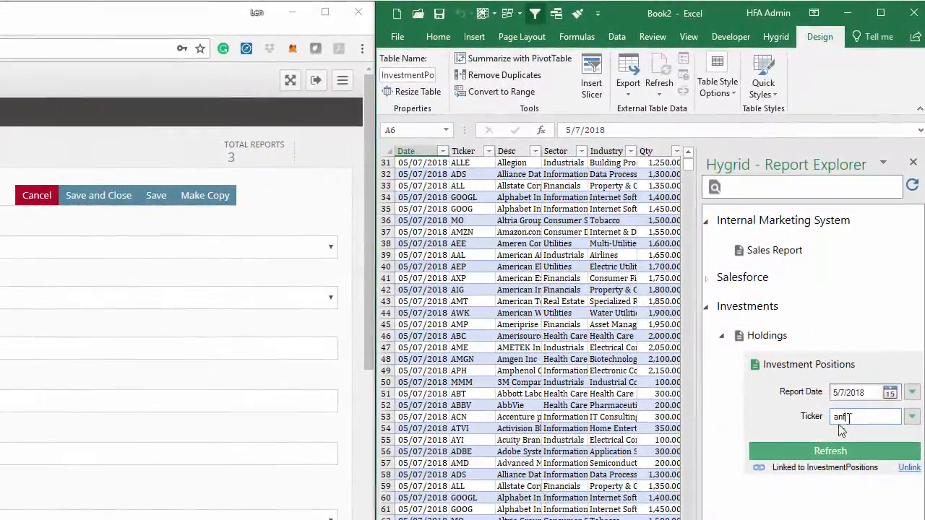
left_click_drag(851, 415, 821, 421)
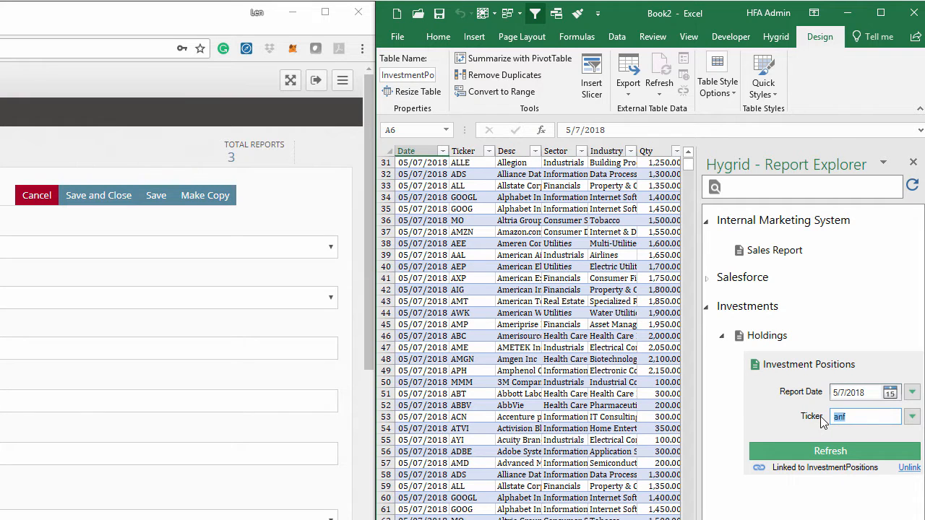
type("ADS")
left_click(824, 449)
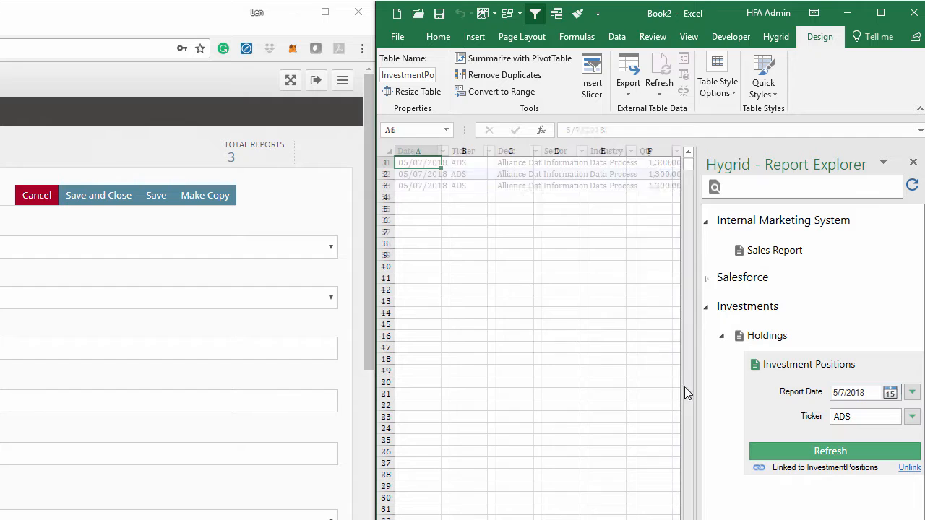
key("ctrl+Home")
Enlarge the Excel window and inspect the arguments of the HG_InvestmentPositions function from cell B2 of a blank sheet
left_click(881, 12)
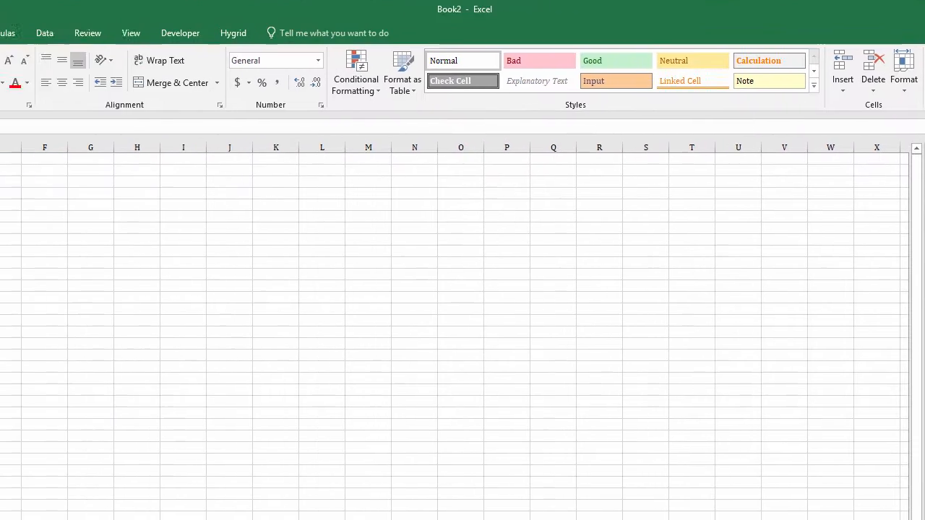
left_click(87, 166)
type("=hg")
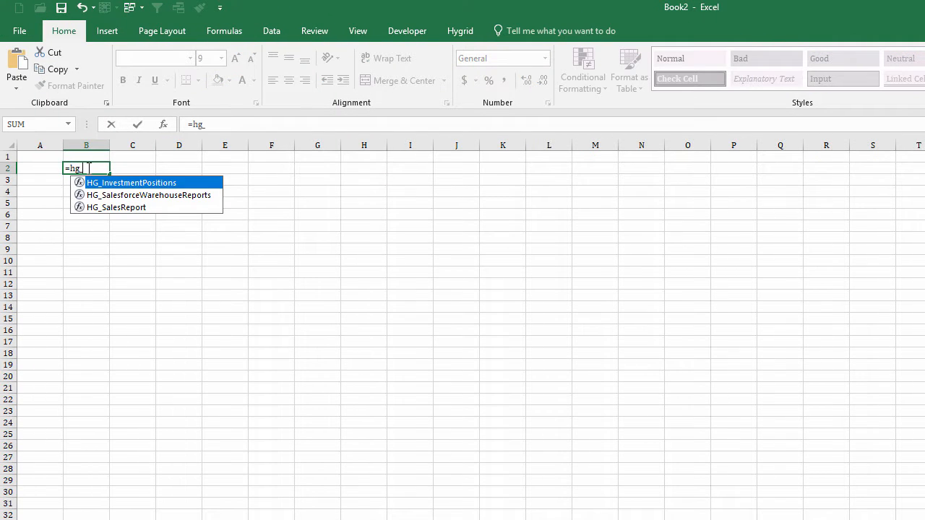
type("_")
key("Tab")
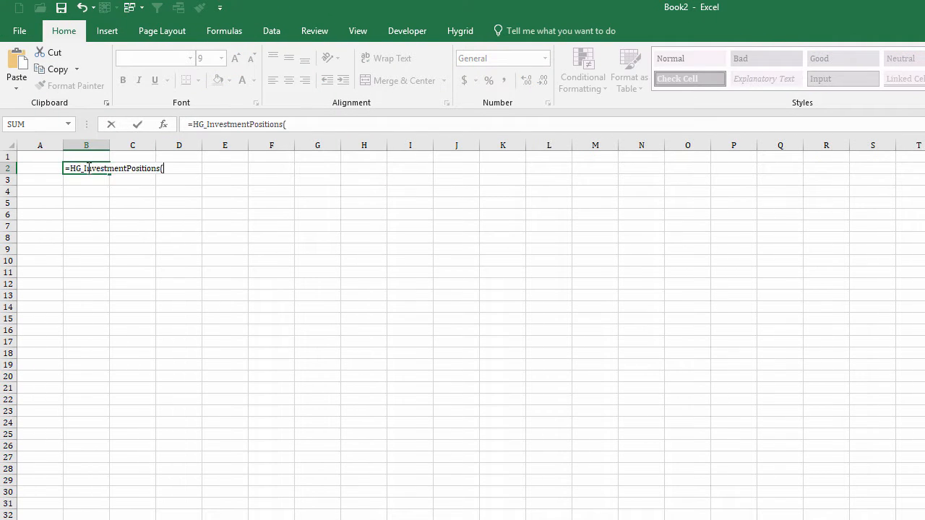
left_click(164, 125)
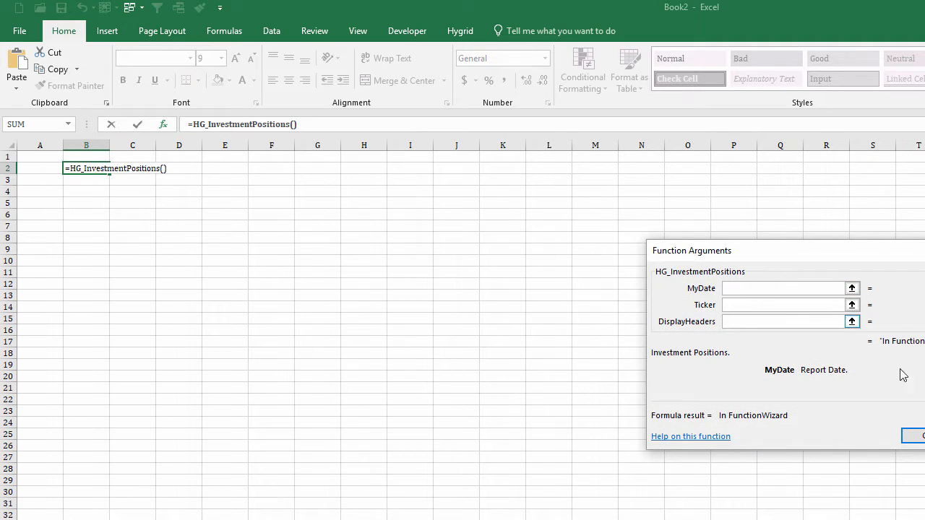
key("Escape")
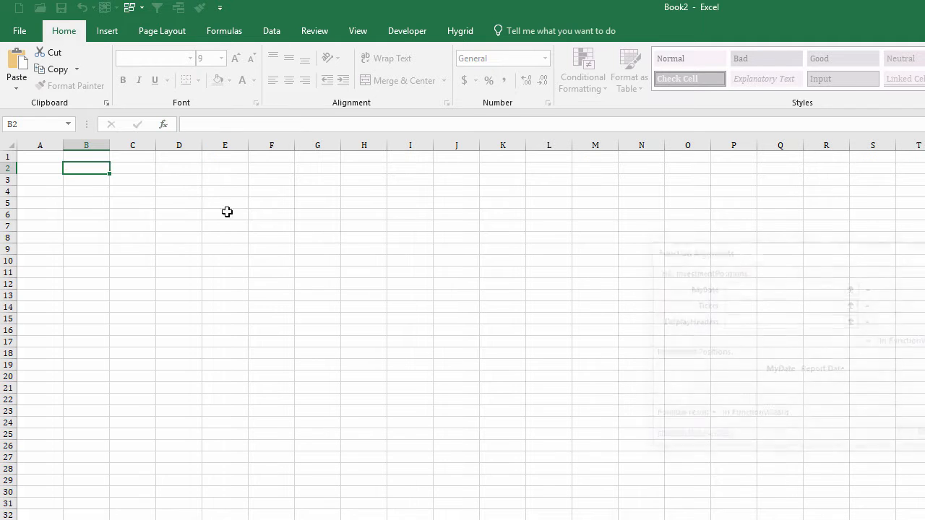
Enter the formula =HG_InvestmentPositions("5/7/2018","ABC") in cell B2 of the blank sheet
type("=hg")
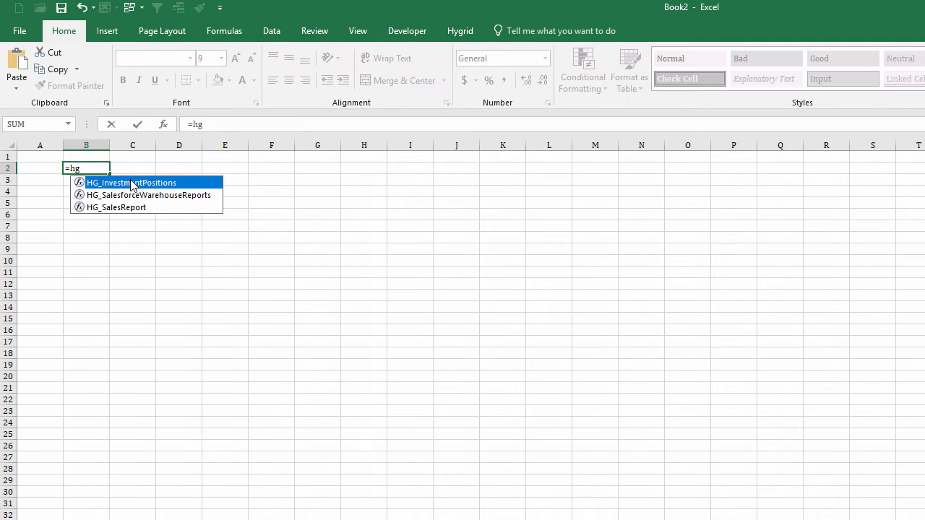
key("Tab")
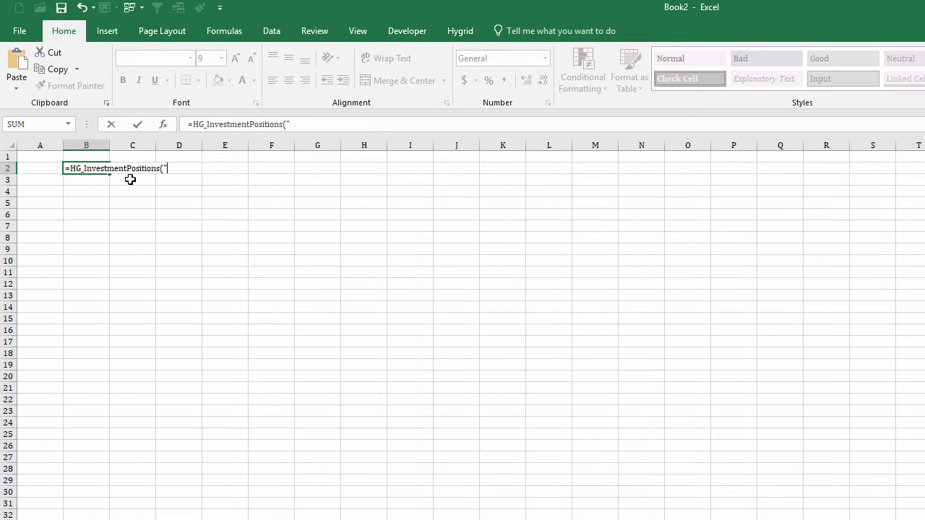
type("\"5/7/2018")
type("\",\"")
type("ABC\")")
key("Return")
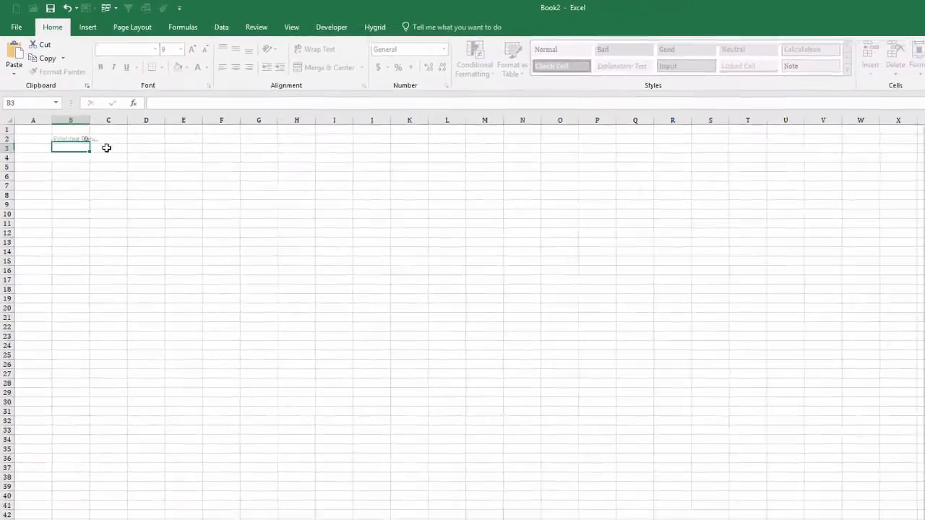